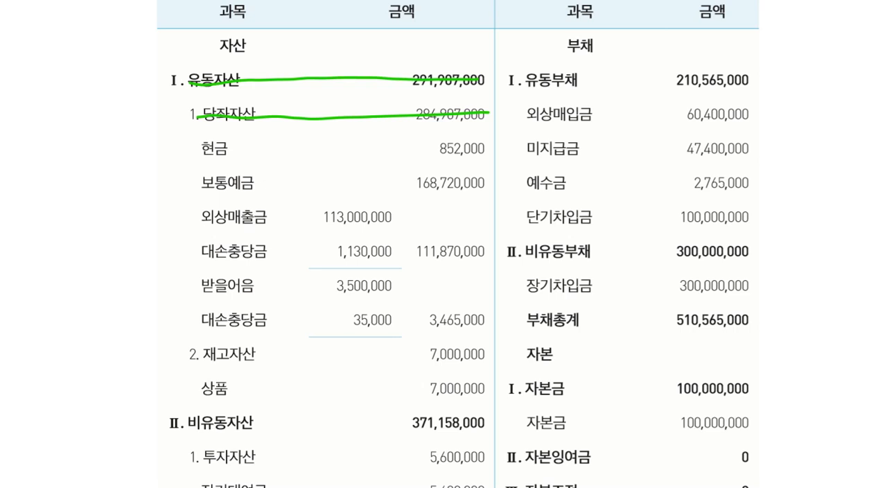
Bracket the 당좌자산 items in green with an arrow to their heading, and pair 외상매출금 and 받을어음 with their 대손충당금 in purple
{"action": "mouse_move", "coordinate": [200, 146]}
{"action": "left_mouse_down"}
{"action": "mouse_move", "coordinate": [177, 192]}
{"action": "mouse_move", "coordinate": [181, 280]}
{"action": "mouse_move", "coordinate": [200, 317]}
{"action": "left_mouse_up"}
{"action": "mouse_move", "coordinate": [185, 167]}
{"action": "left_mouse_down"}
{"action": "mouse_move", "coordinate": [175, 119]}
{"action": "mouse_move", "coordinate": [182, 114]}
{"action": "mouse_move", "coordinate": [182, 129]}
{"action": "left_mouse_up"}
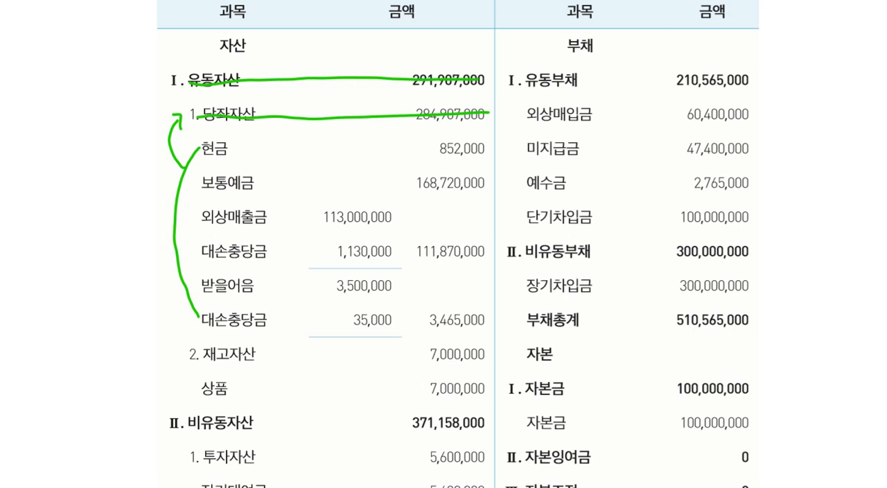
{"action": "left_click", "coordinate": [650, 126]}
{"action": "left_click_drag", "start_coordinate": [197, 220], "coordinate": [198, 250]}
{"action": "mouse_move", "coordinate": [198, 284]}
{"action": "left_mouse_down"}
{"action": "mouse_move", "coordinate": [192, 318]}
{"action": "mouse_move", "coordinate": [199, 323]}
{"action": "left_mouse_up"}
Underline 113,000,000, 1,130,000 and 111,870,000 in purple, and mark the first two as a subtraction equal to the third
{"action": "left_click_drag", "start_coordinate": [323, 228], "coordinate": [399, 226]}
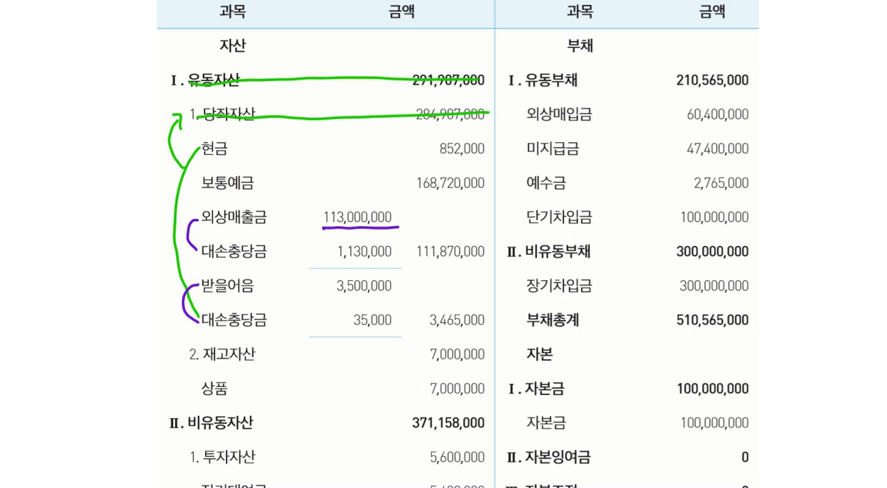
{"action": "mouse_move", "coordinate": [336, 264]}
{"action": "left_mouse_down"}
{"action": "mouse_move", "coordinate": [432, 269]}
{"action": "mouse_move", "coordinate": [484, 260]}
{"action": "left_mouse_up"}
{"action": "mouse_move", "coordinate": [397, 230]}
{"action": "left_mouse_down"}
{"action": "mouse_move", "coordinate": [397, 254]}
{"action": "mouse_move", "coordinate": [403, 233]}
{"action": "mouse_move", "coordinate": [413, 255]}
{"action": "left_mouse_up"}
{"action": "left_click_drag", "start_coordinate": [407, 262], "coordinate": [415, 260]}
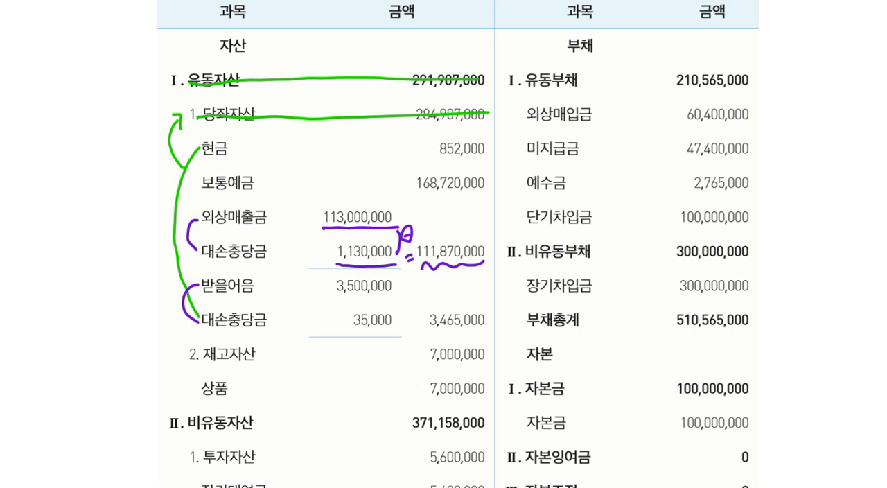
Add purple check marks beside the 외상매출금, 받을어음 and both 대손충당금 amounts
{"action": "left_click_drag", "start_coordinate": [307, 214], "coordinate": [318, 210]}
{"action": "left_click_drag", "start_coordinate": [313, 249], "coordinate": [325, 245]}
{"action": "left_click_drag", "start_coordinate": [316, 284], "coordinate": [329, 278]}
{"action": "left_click_drag", "start_coordinate": [324, 313], "coordinate": [335, 313]}
Bracket 건물 and 차량운반구 each with the 감가상각누계액 line directly beneath it
{"action": "scroll", "coordinate": [459, 244], "scroll_direction": "down", "scroll_amount": 3}
{"action": "scroll", "coordinate": [458, 244], "scroll_direction": "down", "scroll_amount": 2}
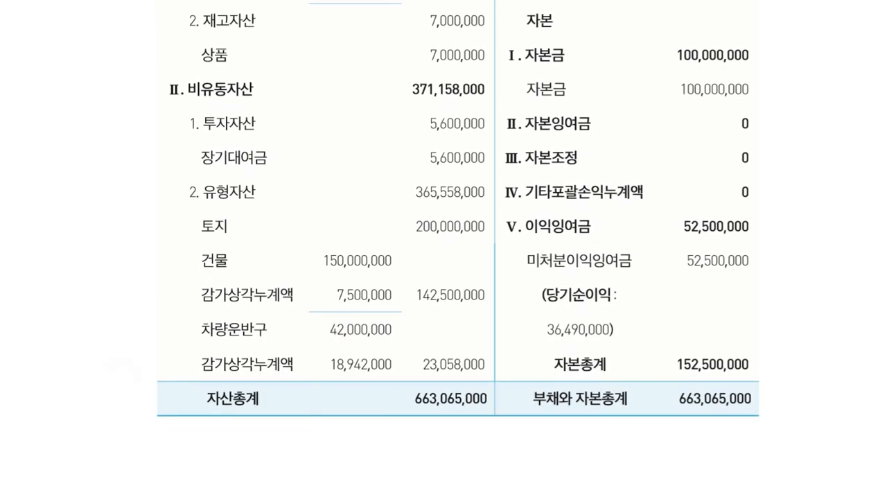
{"action": "left_click_drag", "start_coordinate": [195, 262], "coordinate": [188, 296]}
{"action": "left_click_drag", "start_coordinate": [195, 329], "coordinate": [196, 368]}
Handwrite account codes 202 beside 건물, 208 beside 차량운반구, and 203 and 209 beside their respective 감가상각누계액 lines
{"action": "left_click_drag", "start_coordinate": [241, 260], "coordinate": [251, 269]}
{"action": "mouse_move", "coordinate": [257, 261]}
{"action": "left_mouse_down"}
{"action": "mouse_move", "coordinate": [276, 264]}
{"action": "mouse_move", "coordinate": [305, 297]}
{"action": "left_mouse_up"}
{"action": "left_click_drag", "start_coordinate": [310, 286], "coordinate": [315, 298]}
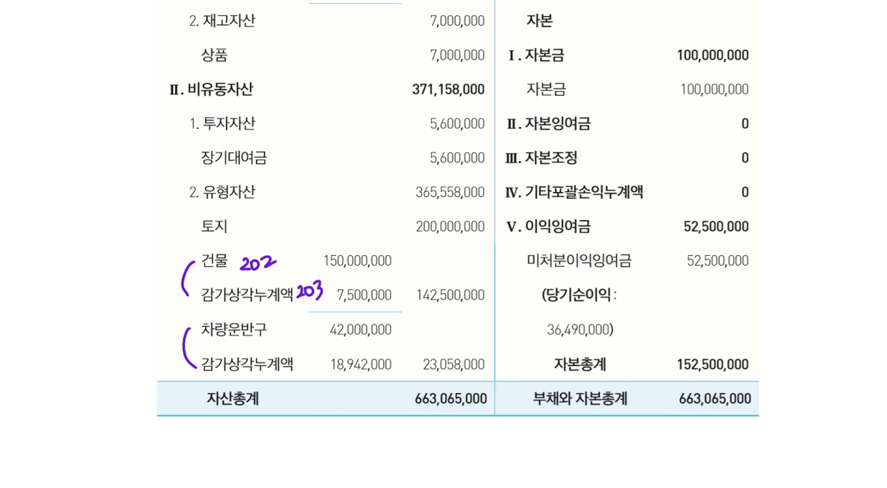
{"action": "left_click_drag", "start_coordinate": [272, 328], "coordinate": [281, 336]}
{"action": "mouse_move", "coordinate": [289, 329]}
{"action": "left_mouse_down"}
{"action": "mouse_move", "coordinate": [283, 335]}
{"action": "mouse_move", "coordinate": [301, 335]}
{"action": "mouse_move", "coordinate": [310, 368]}
{"action": "left_mouse_up"}
{"action": "left_click_drag", "start_coordinate": [311, 359], "coordinate": [329, 378]}
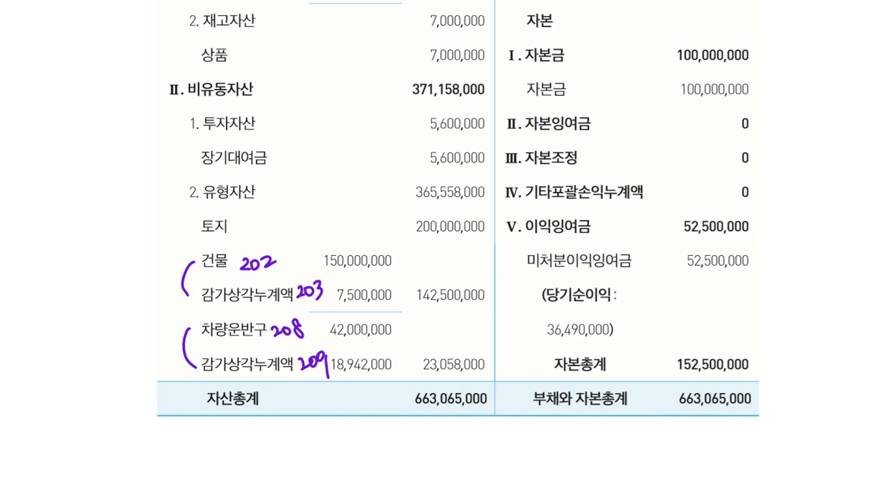
Circle the 미처분이익잉여금 line and its 52,500,000 amount in purple
{"action": "scroll", "coordinate": [458, 243], "scroll_direction": "up", "scroll_amount": 5}
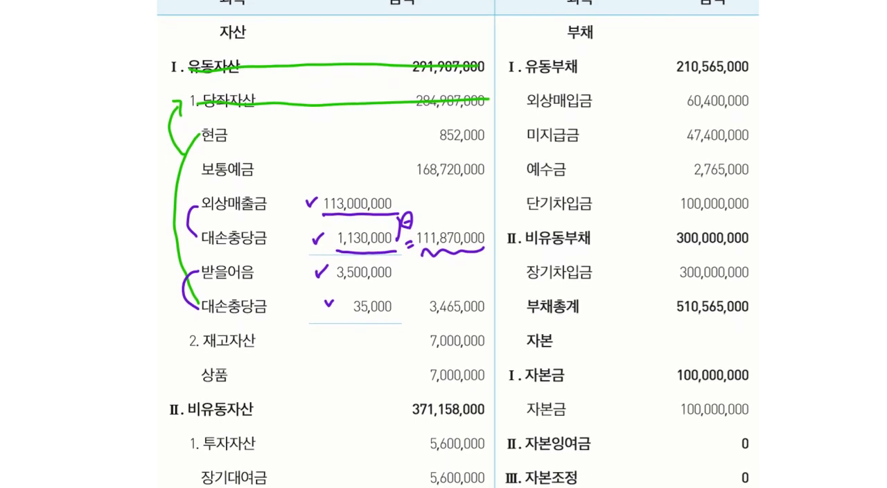
{"action": "scroll", "coordinate": [457, 242], "scroll_direction": "down", "scroll_amount": 5}
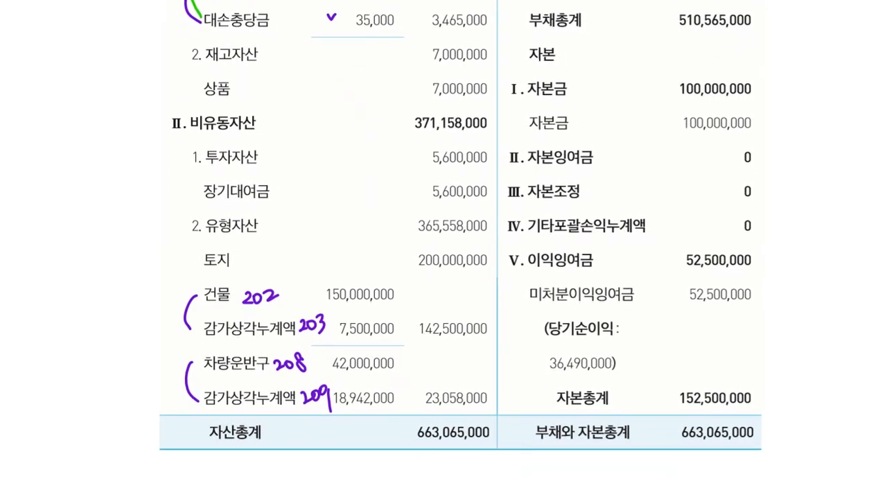
{"action": "mouse_move", "coordinate": [530, 303]}
{"action": "left_mouse_down"}
{"action": "mouse_move", "coordinate": [617, 308]}
{"action": "mouse_move", "coordinate": [758, 284]}
{"action": "mouse_move", "coordinate": [536, 272]}
{"action": "mouse_move", "coordinate": [548, 304]}
{"action": "left_mouse_up"}
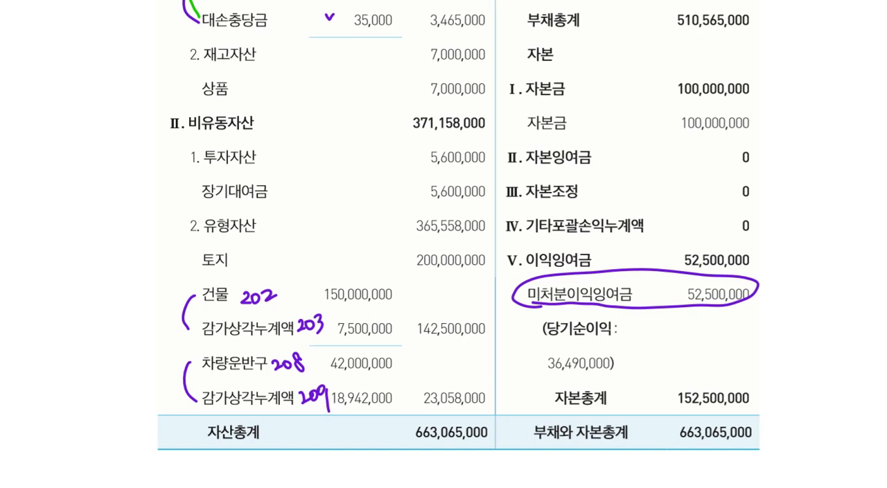
Handwrite a note just below and beside the circled 미처분이익잉여금 line
{"action": "mouse_move", "coordinate": [642, 313]}
{"action": "left_mouse_down"}
{"action": "mouse_move", "coordinate": [639, 336]}
{"action": "mouse_move", "coordinate": [649, 338]}
{"action": "left_mouse_up"}
{"action": "mouse_move", "coordinate": [643, 337]}
{"action": "left_mouse_down"}
{"action": "mouse_move", "coordinate": [646, 349]}
{"action": "mouse_move", "coordinate": [661, 337]}
{"action": "mouse_move", "coordinate": [668, 350]}
{"action": "left_mouse_up"}
{"action": "left_click_drag", "start_coordinate": [673, 331], "coordinate": [678, 338]}
{"action": "mouse_move", "coordinate": [673, 340]}
{"action": "left_mouse_down"}
{"action": "mouse_move", "coordinate": [672, 352]}
{"action": "mouse_move", "coordinate": [681, 339]}
{"action": "left_mouse_up"}
{"action": "mouse_move", "coordinate": [676, 341]}
{"action": "left_mouse_down"}
{"action": "mouse_move", "coordinate": [686, 348]}
{"action": "mouse_move", "coordinate": [695, 334]}
{"action": "left_mouse_up"}
{"action": "mouse_move", "coordinate": [704, 325]}
{"action": "left_mouse_down"}
{"action": "mouse_move", "coordinate": [701, 347]}
{"action": "mouse_move", "coordinate": [712, 328]}
{"action": "left_mouse_up"}
{"action": "mouse_move", "coordinate": [720, 321]}
{"action": "left_mouse_down"}
{"action": "mouse_move", "coordinate": [714, 349]}
{"action": "mouse_move", "coordinate": [726, 334]}
{"action": "left_mouse_up"}
{"action": "left_click_drag", "start_coordinate": [739, 316], "coordinate": [739, 339]}
{"action": "mouse_move", "coordinate": [743, 323]}
{"action": "left_mouse_down"}
{"action": "mouse_move", "coordinate": [754, 319]}
{"action": "mouse_move", "coordinate": [755, 336]}
{"action": "left_mouse_up"}
{"action": "left_click_drag", "start_coordinate": [756, 313], "coordinate": [771, 337]}
{"action": "left_click_drag", "start_coordinate": [646, 320], "coordinate": [651, 333]}
{"action": "left_click_drag", "start_coordinate": [775, 292], "coordinate": [776, 300]}
{"action": "left_click_drag", "start_coordinate": [781, 291], "coordinate": [781, 305]}
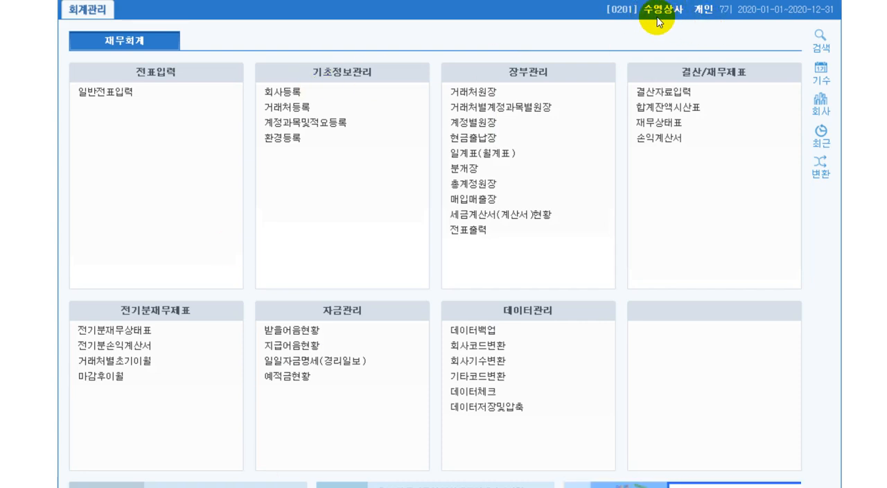
Open 전기분재무상태표 in the 회계관리 program and enter 현금 (0101) with 852,000 as the first asset
{"action": "left_click", "coordinate": [143, 331]}
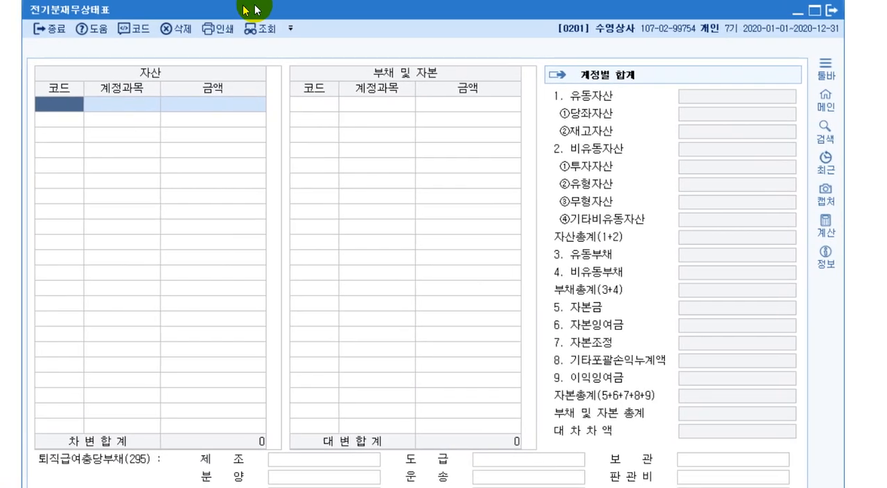
{"action": "left_click_drag", "start_coordinate": [254, 6], "coordinate": [262, 14]}
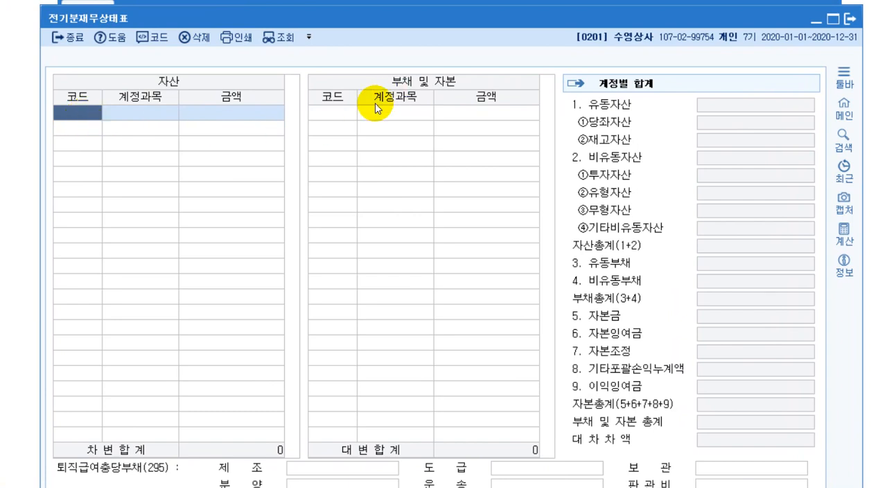
{"action": "left_click", "coordinate": [81, 117]}
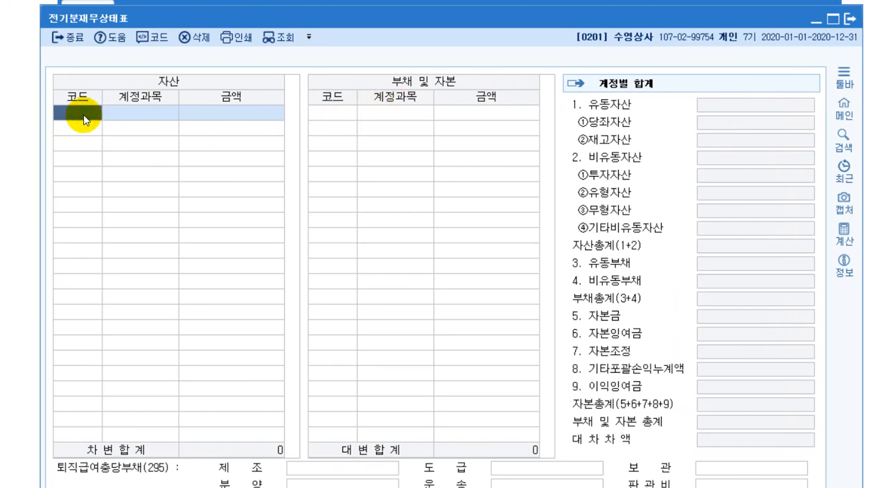
{"action": "key", "text": "F2"}
{"action": "type", "text": "현"}
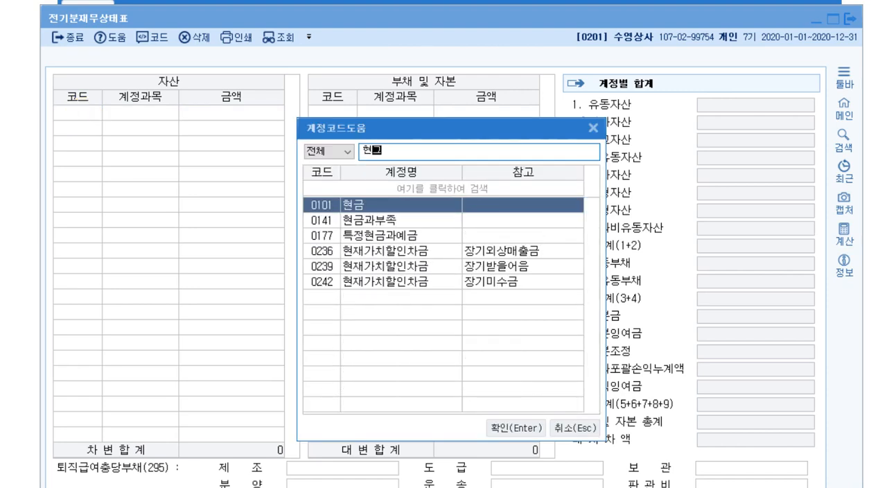
{"action": "type", "text": "금"}
{"action": "key", "text": "Return"}
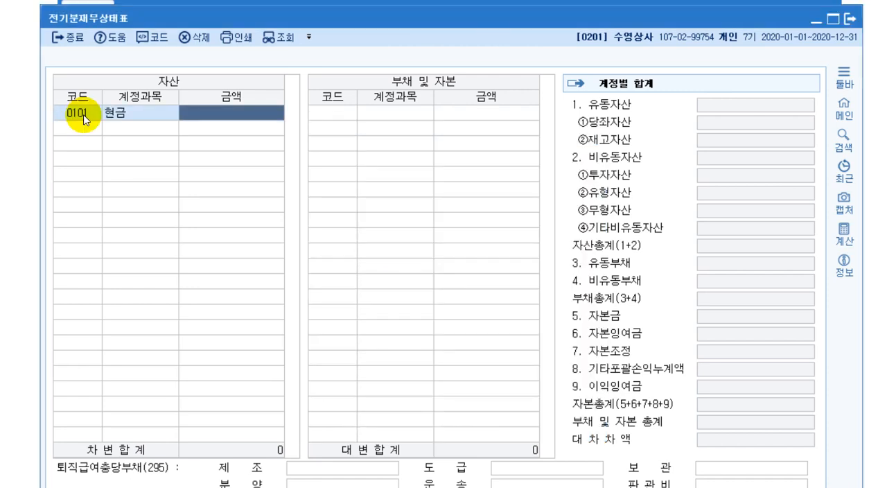
{"action": "type", "text": "852"}
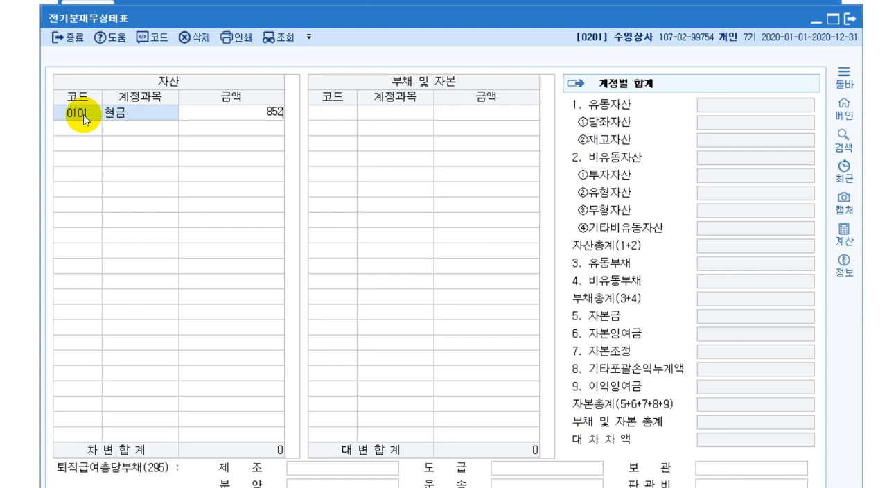
{"action": "type", "text": "000"}
{"action": "key", "text": "Return"}
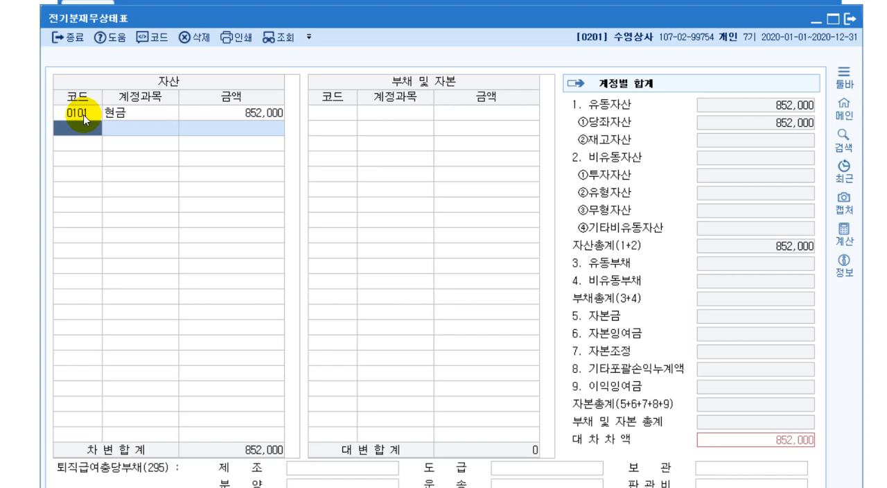
Add 보통예금 (0103) with an amount of 168,720,000 to the assets
{"action": "type", "text": "보통ㅇ"}
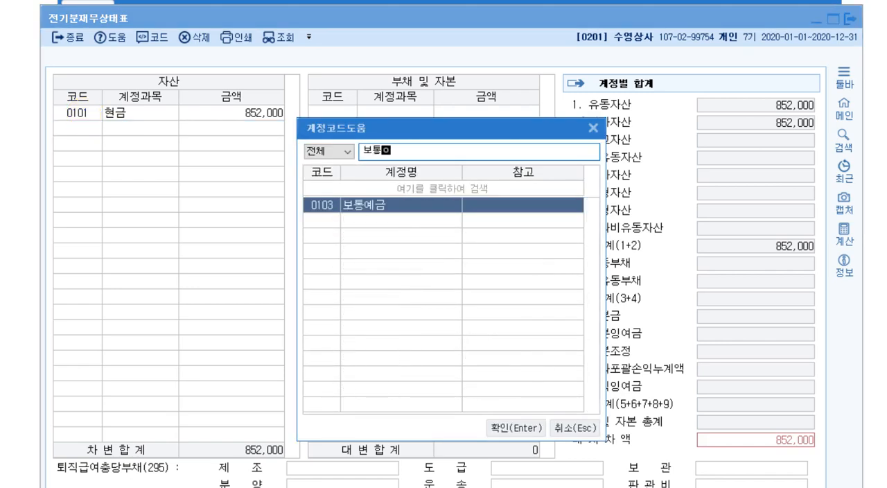
{"action": "type", "text": "예금"}
{"action": "key", "text": "Return"}
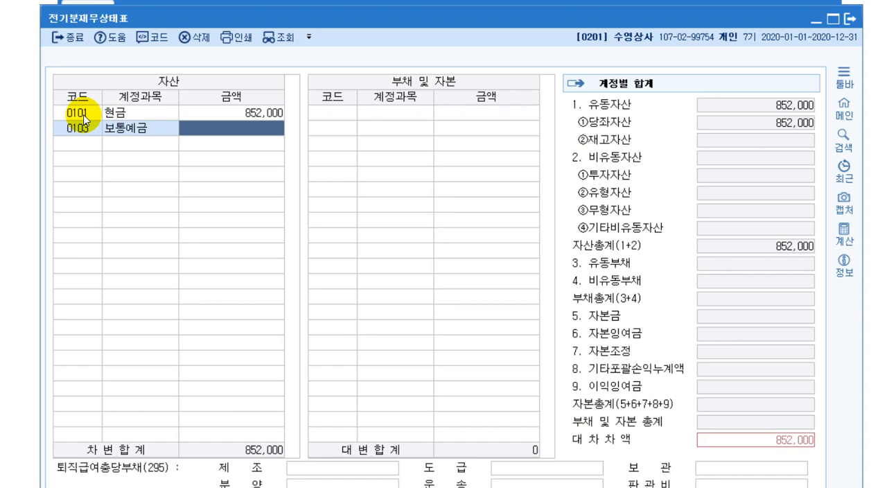
{"action": "type", "text": "16"}
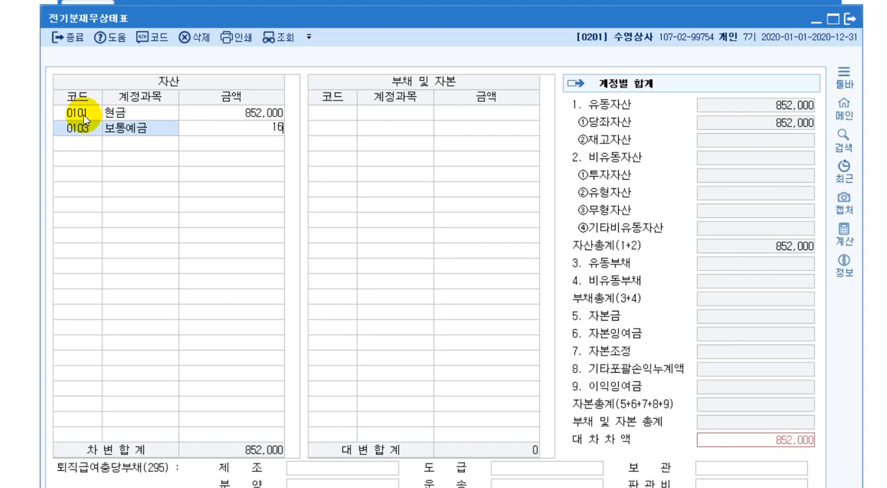
{"action": "type", "text": "8,720,000"}
{"action": "key", "text": "Return"}
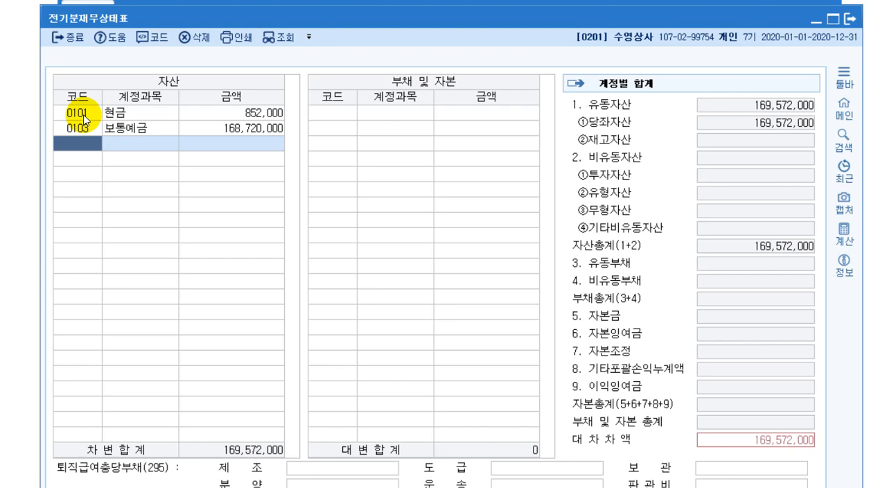
Add 외상매출금 (0108) with 113,000,000 and its 대손충당금 (0109) with 1,130,000 to the assets
{"action": "type", "text": "108"}
{"action": "key", "text": "Return"}
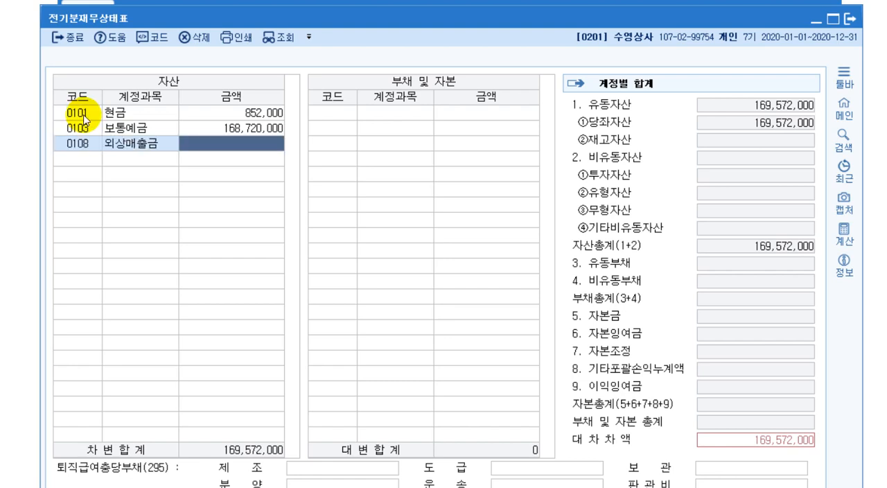
{"action": "type", "text": "113000000"}
{"action": "key", "text": "Return"}
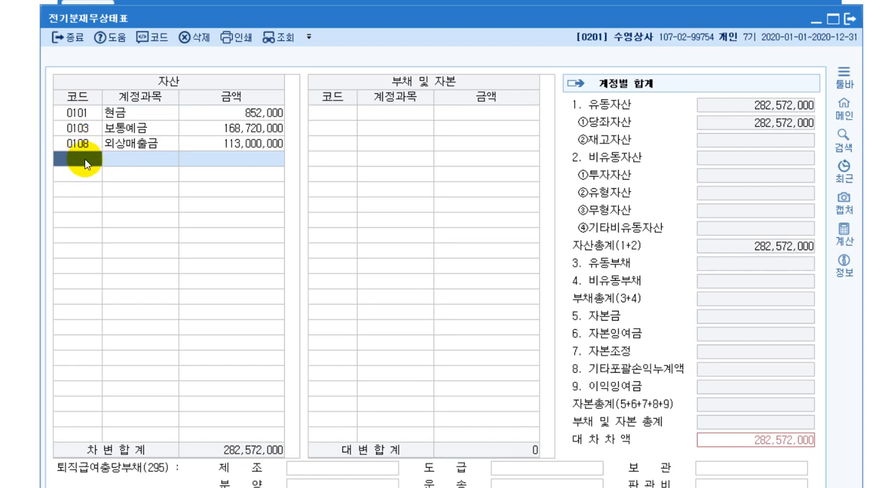
{"action": "type", "text": "0109"}
{"action": "key", "text": "Return"}
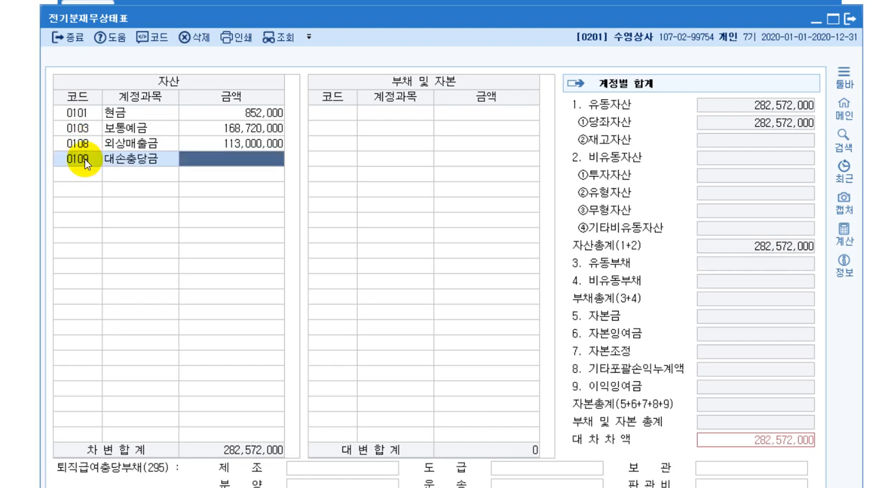
{"action": "type", "text": "1130000"}
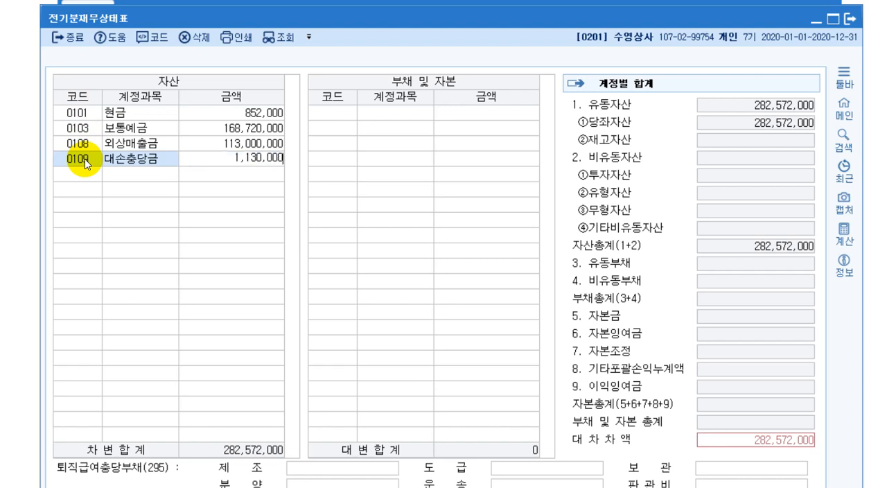
{"action": "key", "text": "Return"}
Add 받을어음 (0110) with 3,500,000 and its 대손충당금 (0111) with 35,000 to the assets
{"action": "type", "text": "0110"}
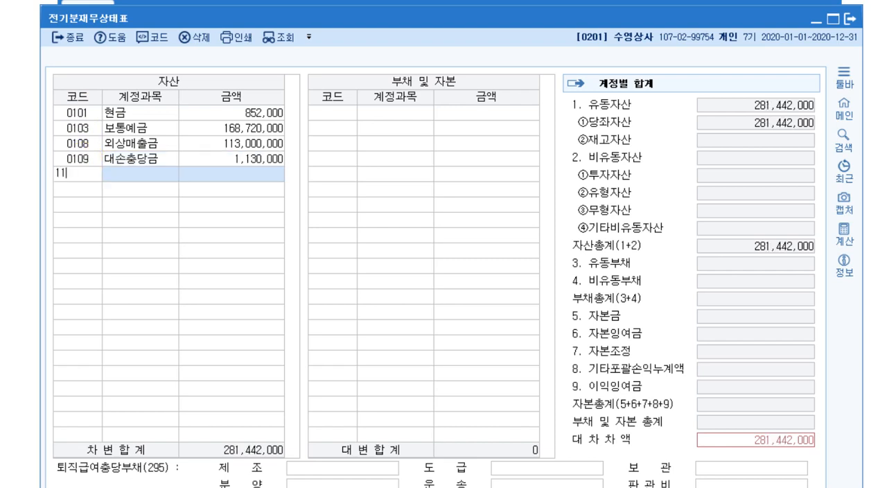
{"action": "key", "text": "Return"}
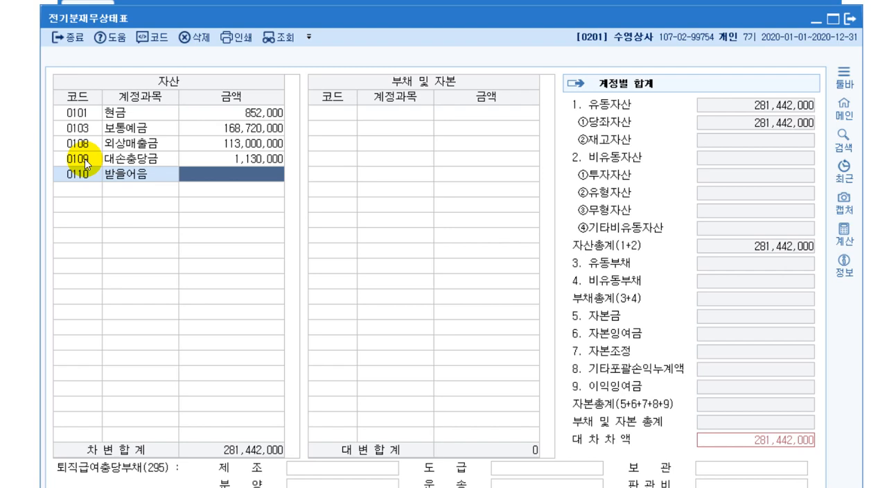
{"action": "type", "text": "3500000"}
{"action": "key", "text": "Return"}
{"action": "type", "text": "111"}
{"action": "key", "text": "Return"}
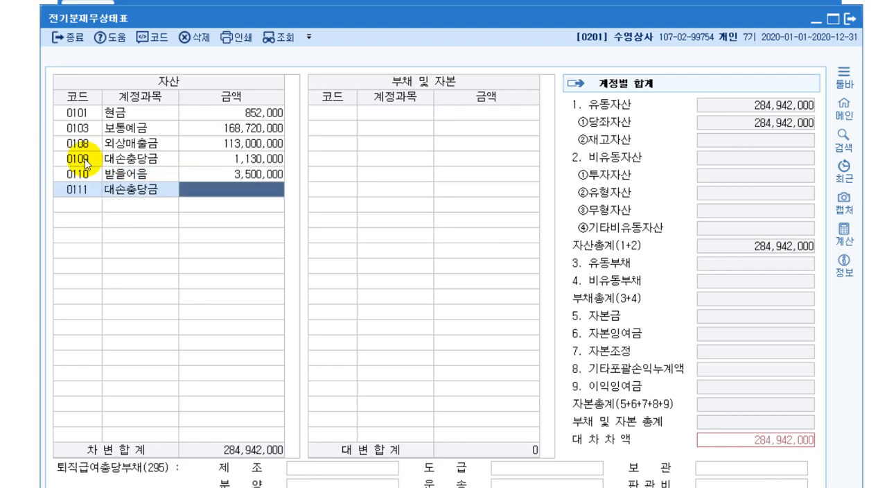
{"action": "type", "text": "350000"}
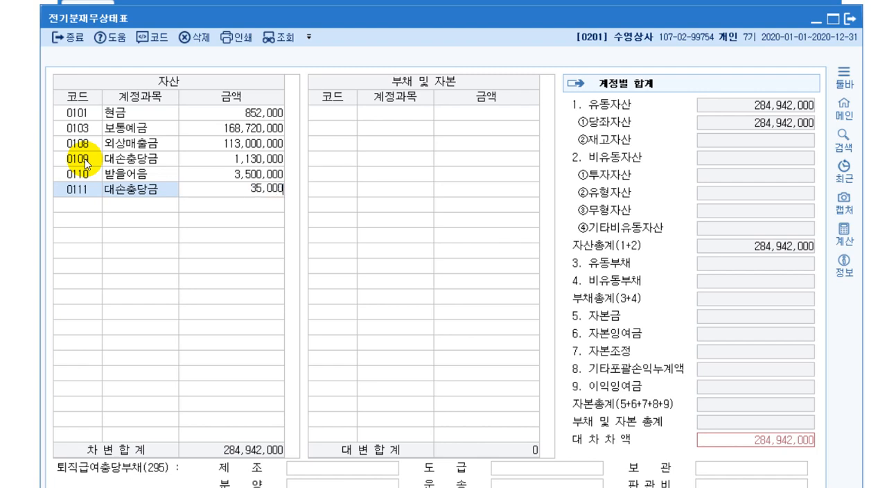
{"action": "key", "text": "Return"}
Add 상품 (0146) with an amount of 7,000,000 to the assets
{"action": "type", "text": "146"}
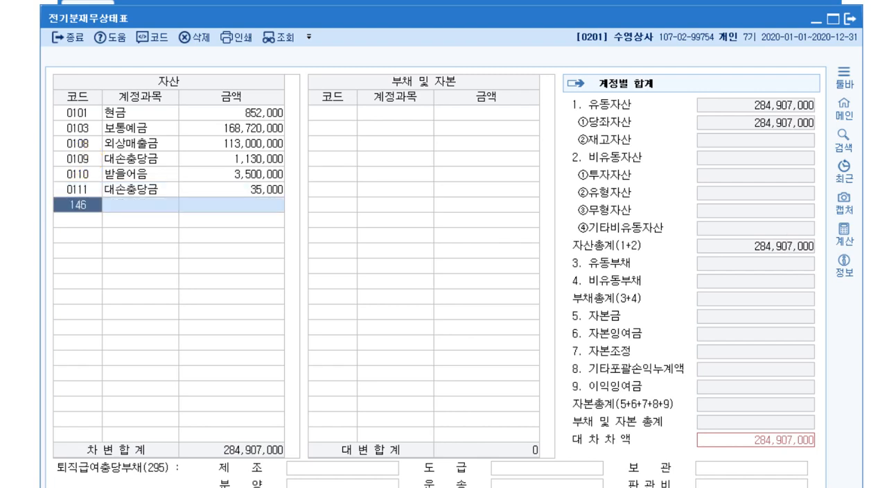
{"action": "key", "text": "Return"}
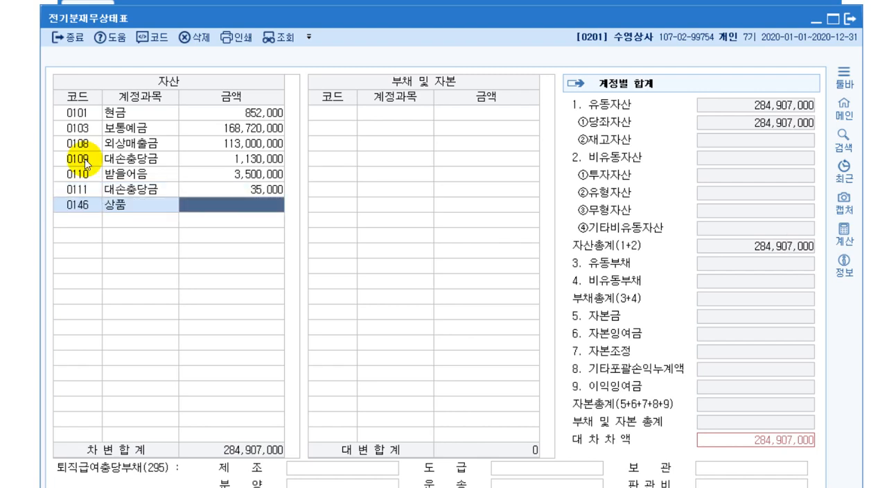
{"action": "type", "text": "7000000"}
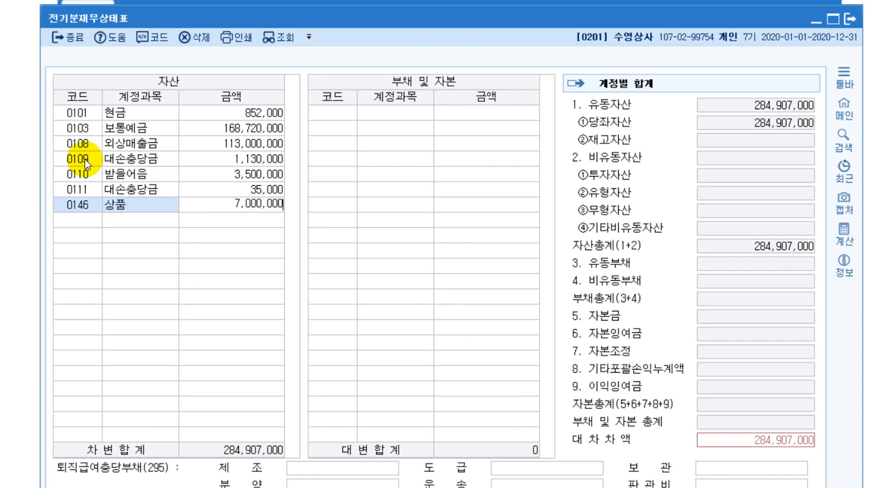
{"action": "key", "text": "Return"}
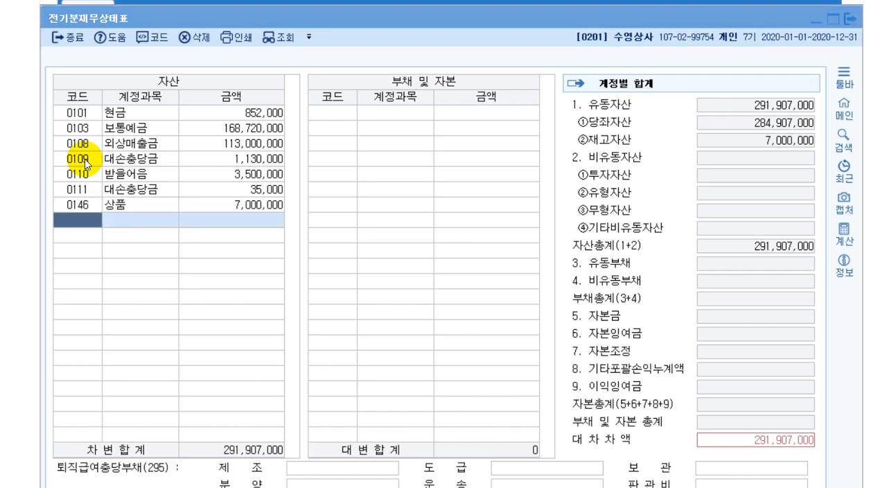
Add 장기대여금 (0179) with an amount of 5,600,000 to the assets
{"action": "key", "text": "F2"}
{"action": "type", "text": "장기대"}
{"action": "key", "text": "Return"}
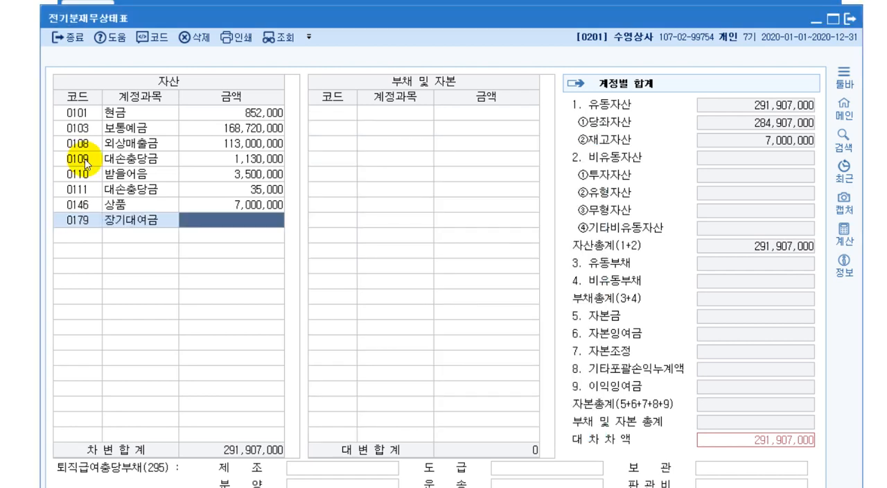
{"action": "type", "text": "5600000"}
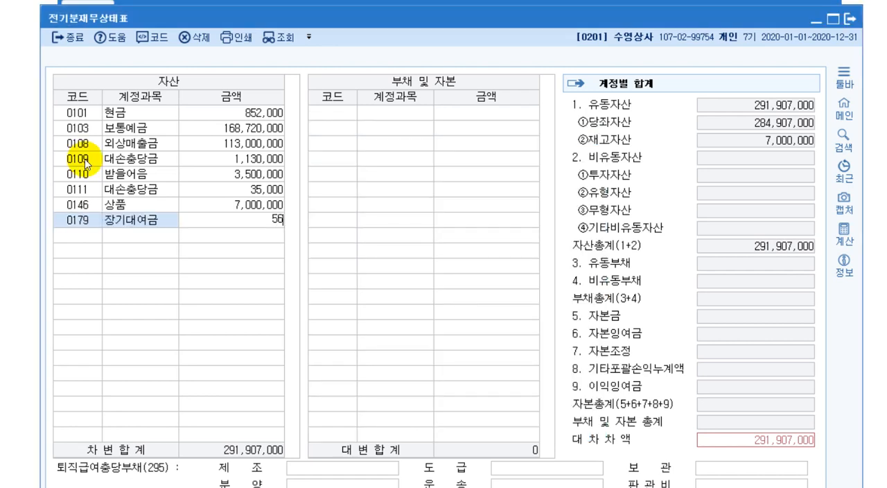
{"action": "key", "text": "Return"}
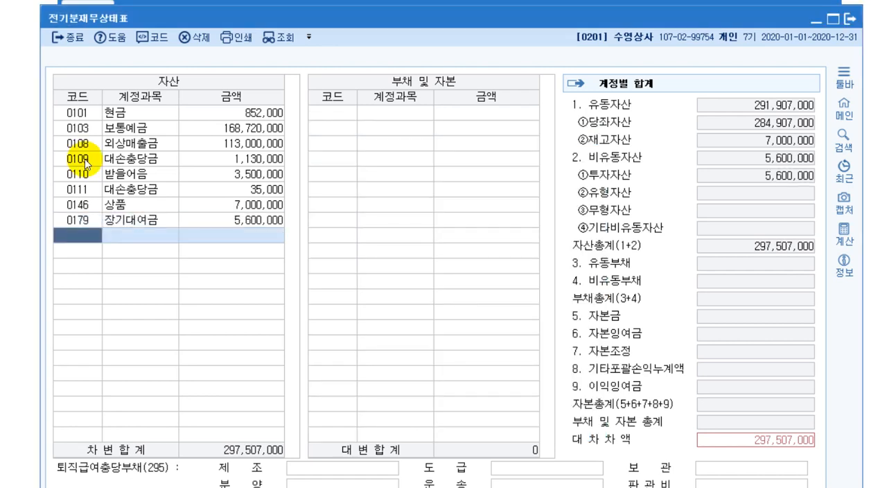
Add 토지 (0201) with an amount of 200,000,000 to the assets
{"action": "type", "text": "201"}
{"action": "key", "text": "Return"}
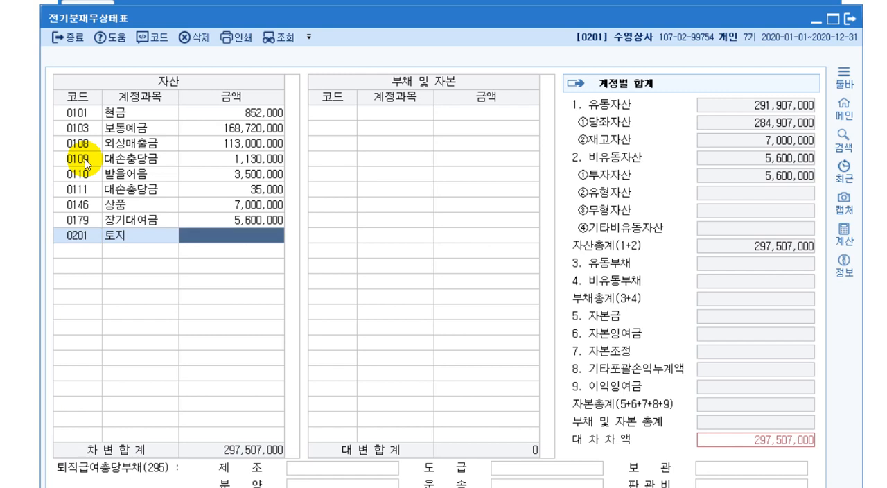
{"action": "type", "text": "200000000"}
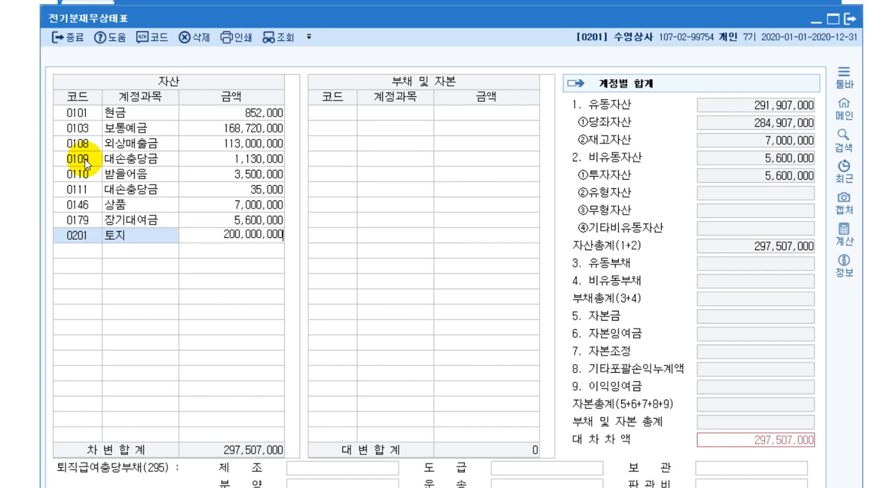
{"action": "key", "text": "Return"}
Add 건물 (0202) with 150,000,000 and its 감가상각누계액 (0203) with 7,500,000 to the assets
{"action": "type", "text": "202"}
{"action": "key", "text": "Return"}
{"action": "type", "text": "1"}
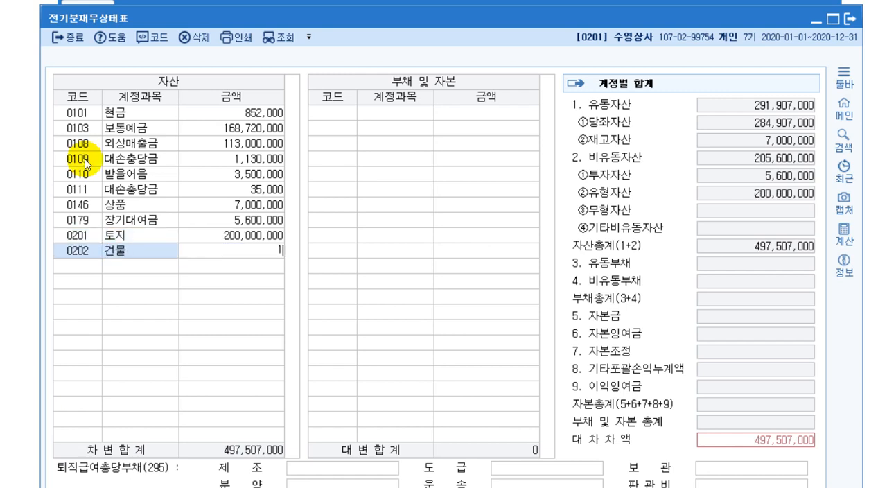
{"action": "type", "text": "50,000,000"}
{"action": "key", "text": "Return"}
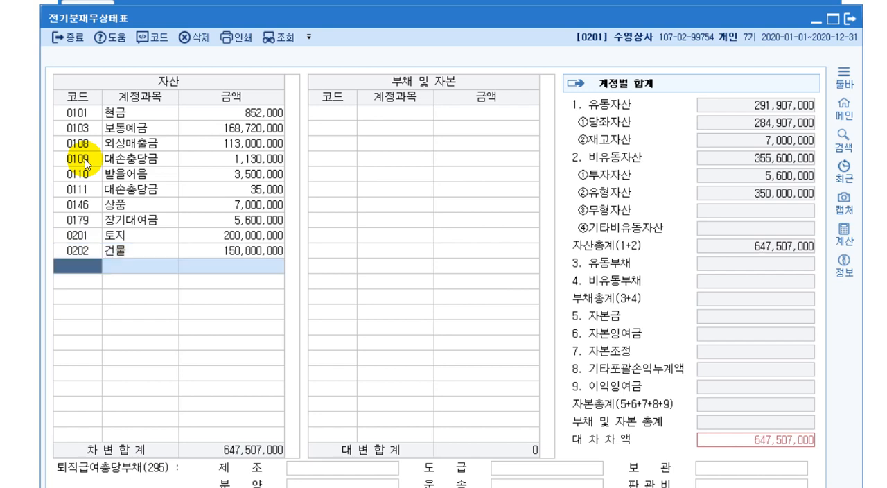
{"action": "type", "text": "203"}
{"action": "key", "text": "Return"}
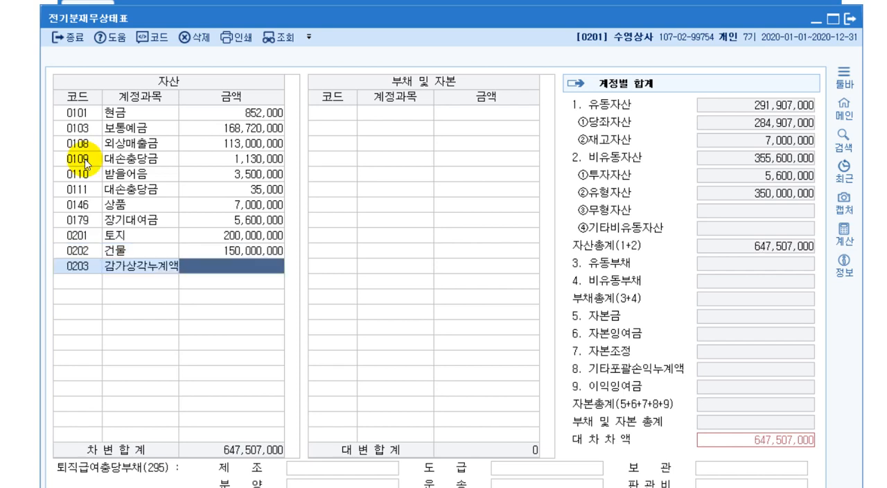
{"action": "type", "text": "7,500"}
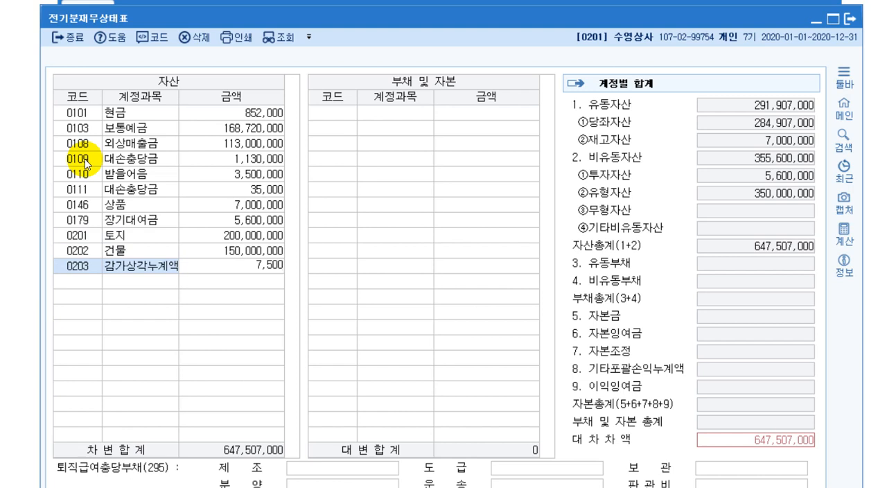
{"action": "type", "text": ",000"}
{"action": "key", "text": "Return"}
Add 차량운반구 (0208) with an amount of 42,000,000 to the assets
{"action": "type", "text": "208"}
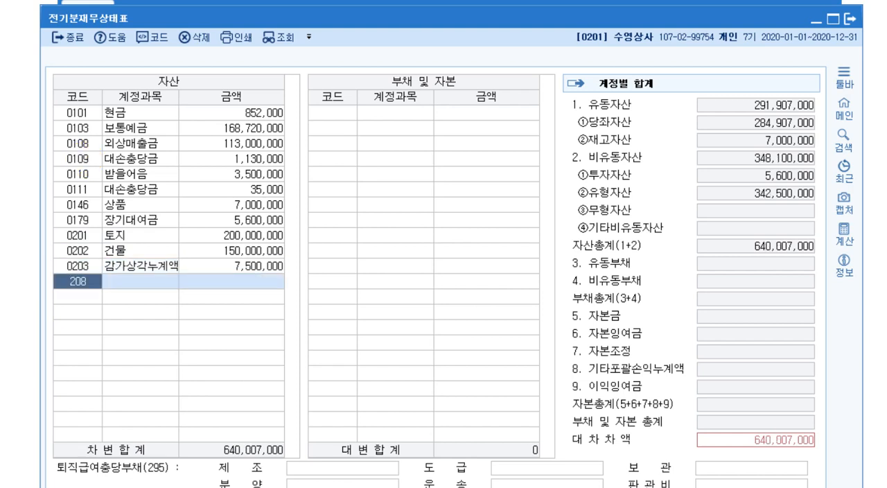
{"action": "key", "text": "Return"}
{"action": "type", "text": "42"}
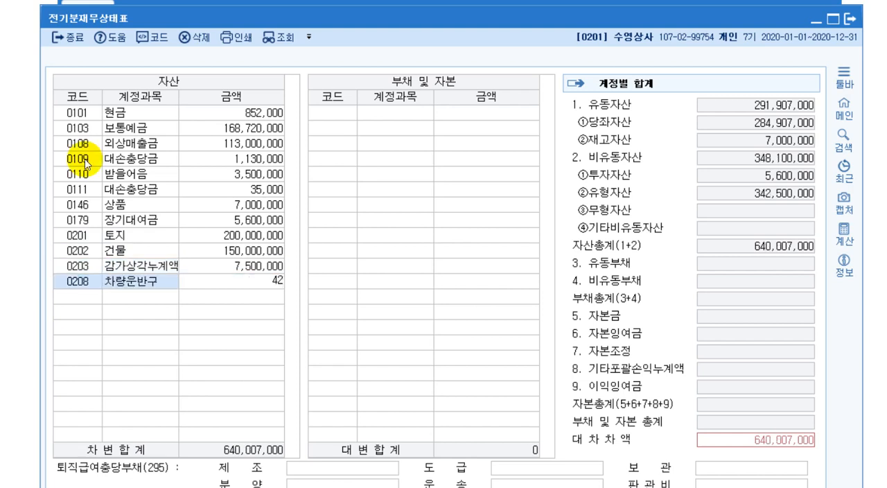
{"action": "type", "text": "00000000,000"}
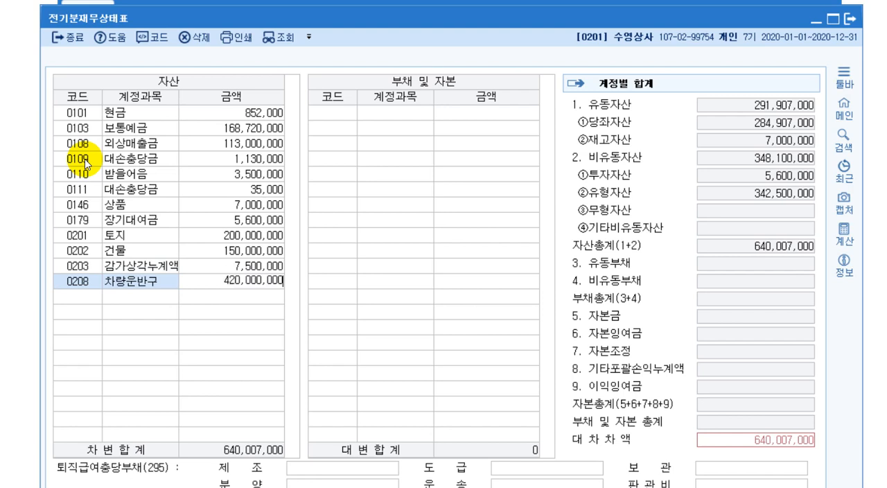
{"action": "key", "text": "BackSpace"}
{"action": "key", "text": "Return"}
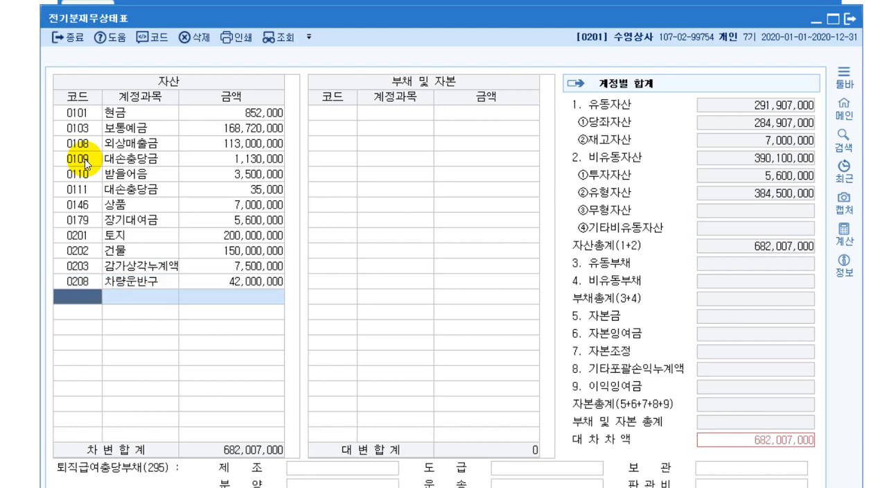
Add the vehicle's 감가상각누계액 (0209) with an amount of 18,952,000 to the assets
{"action": "type", "text": "209"}
{"action": "key", "text": "Return"}
{"action": "type", "text": "1"}
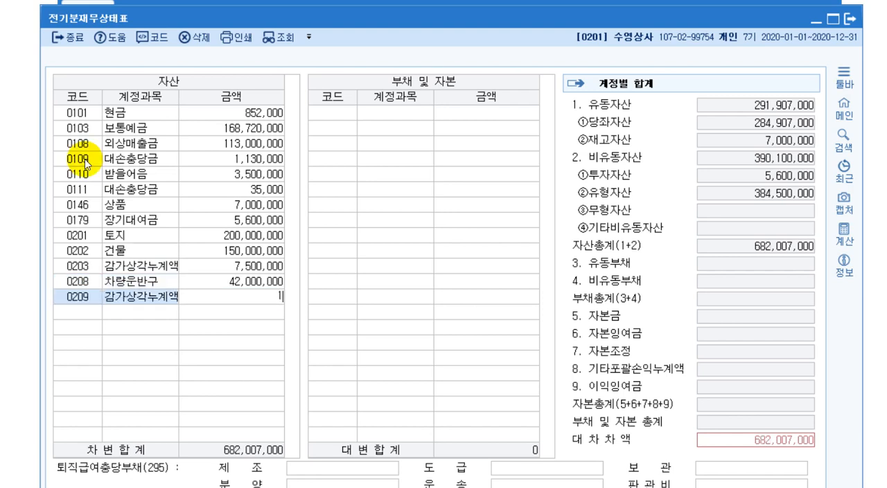
{"action": "type", "text": "8,952,000"}
{"action": "key", "text": "Return"}
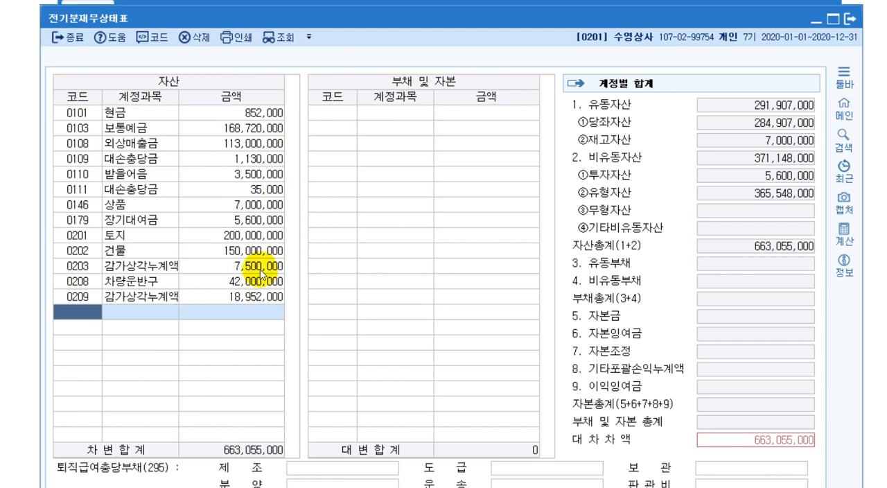
Correct the amount of 감가상각누계액 (0209) to 18,942,000
{"action": "left_click", "coordinate": [257, 299]}
{"action": "left_click", "coordinate": [257, 299]}
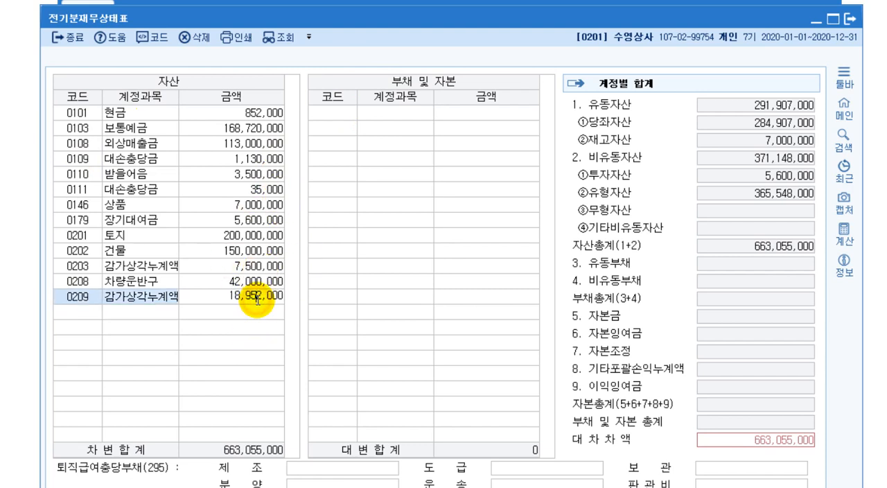
{"action": "key", "text": "BackSpace"}
{"action": "type", "text": "4"}
{"action": "key", "text": "Return"}
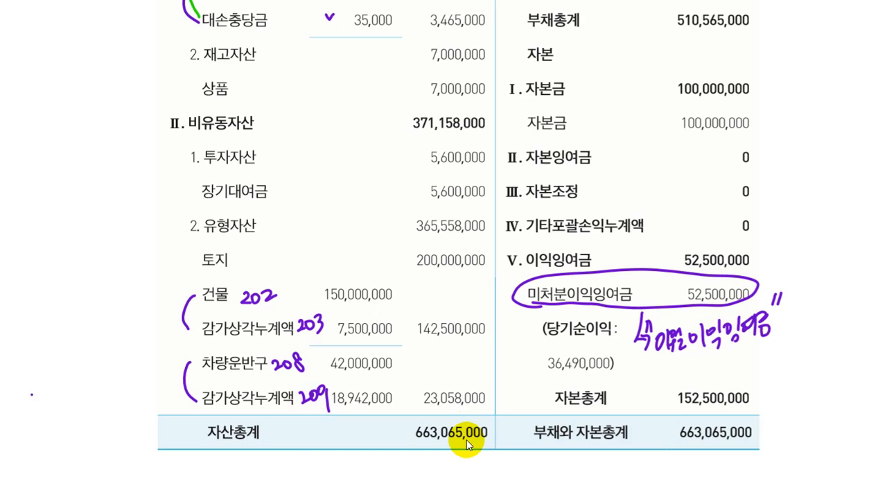
Return to the 전기분재무상태표 form and add 외상매입금 (0251) with 60,400,000 to the liabilities and equity
{"action": "left_click", "coordinate": [247, 487]}
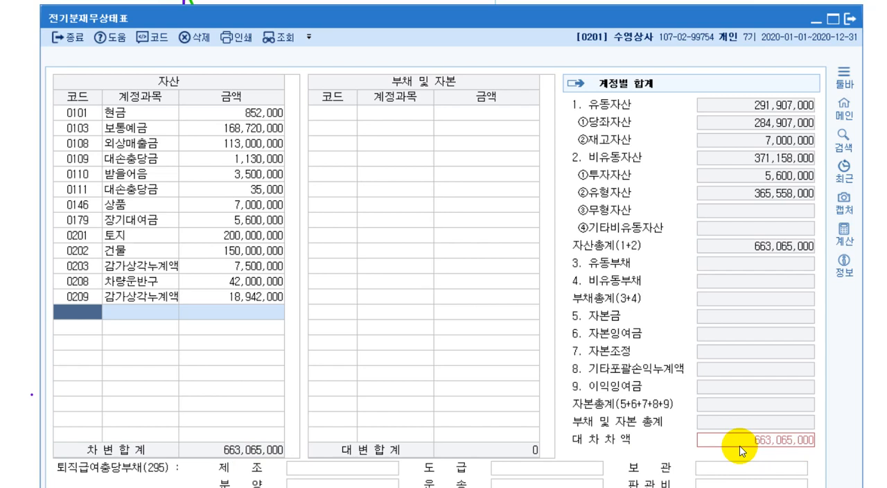
{"action": "left_click", "coordinate": [333, 112]}
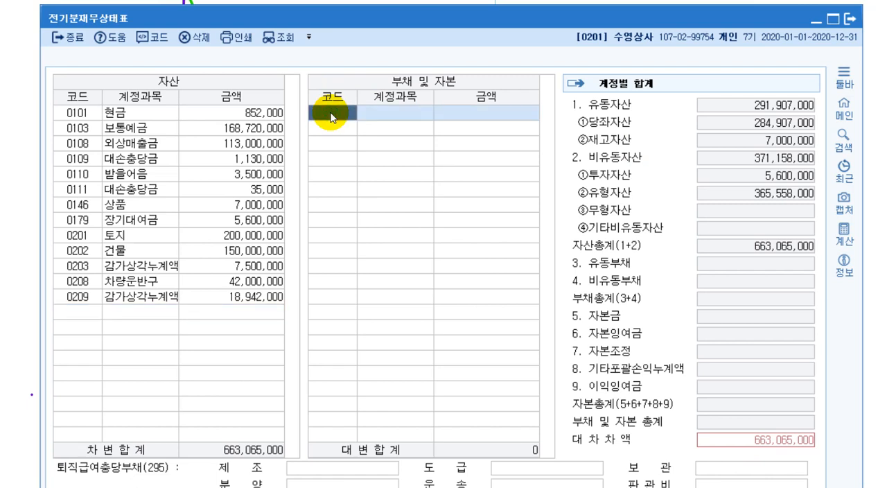
{"action": "type", "text": "251"}
{"action": "key", "text": "Return"}
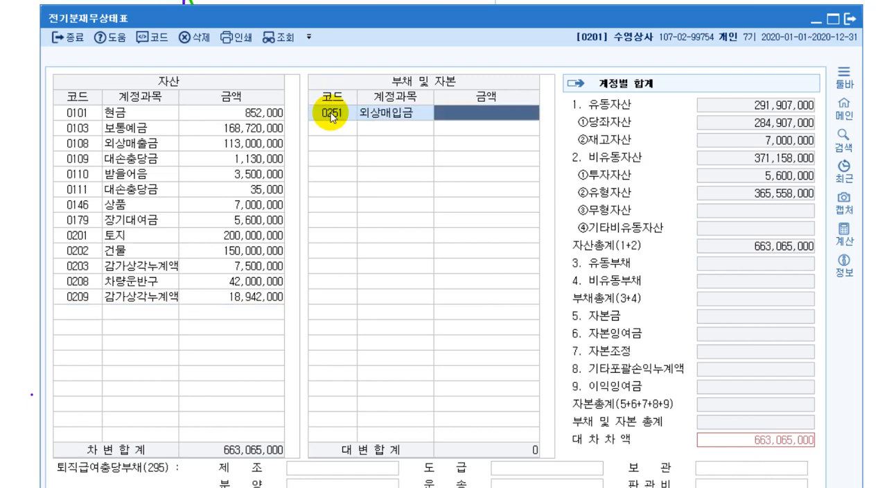
{"action": "type", "text": "60,400,000"}
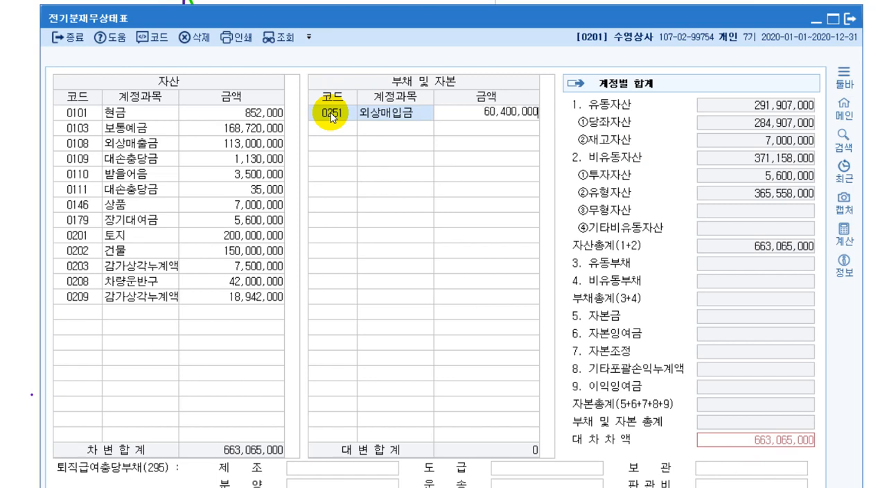
{"action": "key", "text": "Return"}
Add 미지급금 (0253) with an amount of 47,400,000 to the liabilities and equity
{"action": "type", "text": "253"}
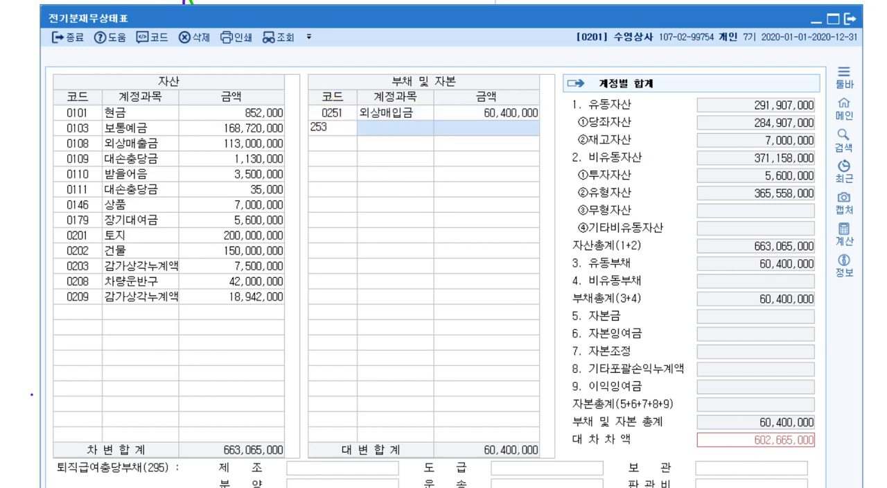
{"action": "key", "text": "Return"}
{"action": "type", "text": "47400000"}
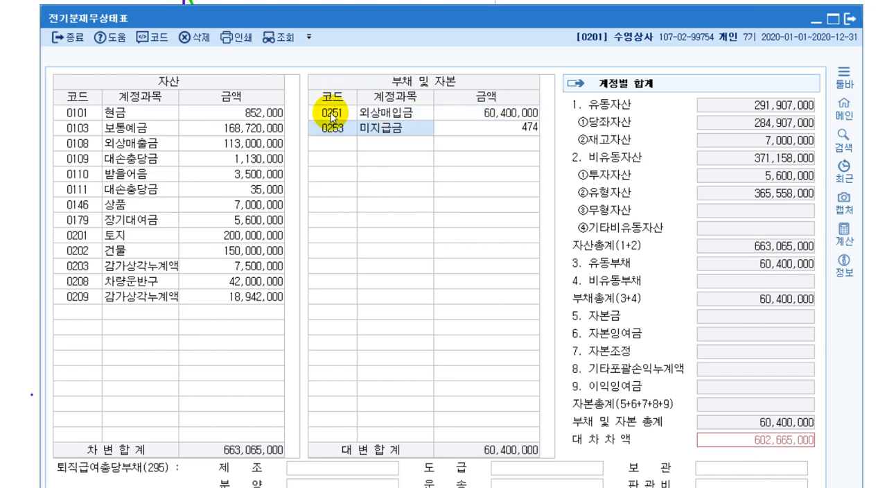
{"action": "key", "text": "Return"}
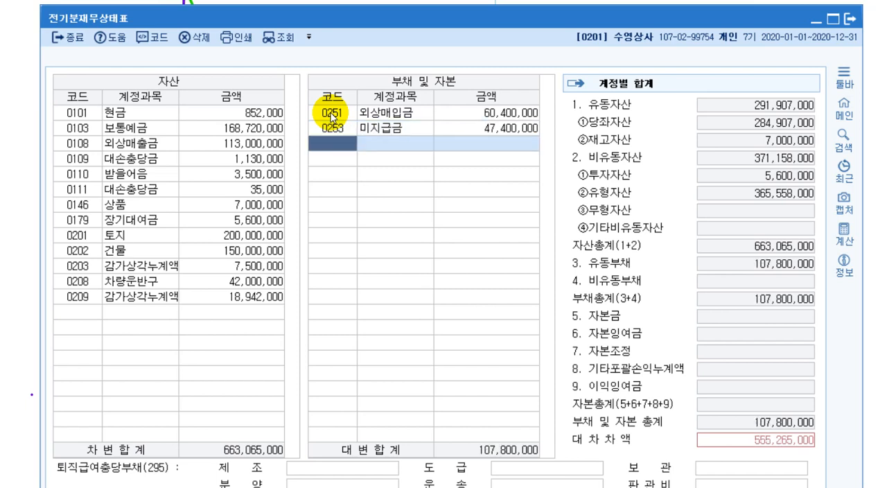
Add 예수금 (0254) with an amount of 2,765,000 to the liabilities and equity
{"action": "type", "text": "25"}
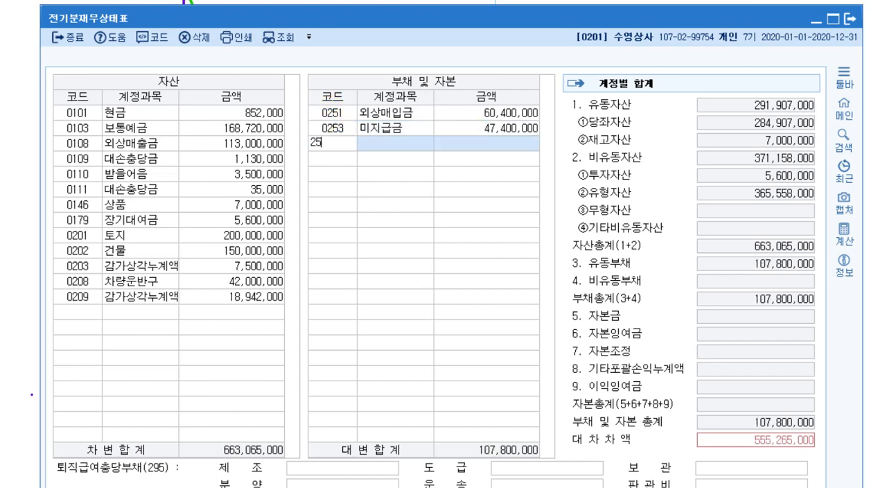
{"action": "type", "text": "4"}
{"action": "key", "text": "Return"}
{"action": "type", "text": "2,765"}
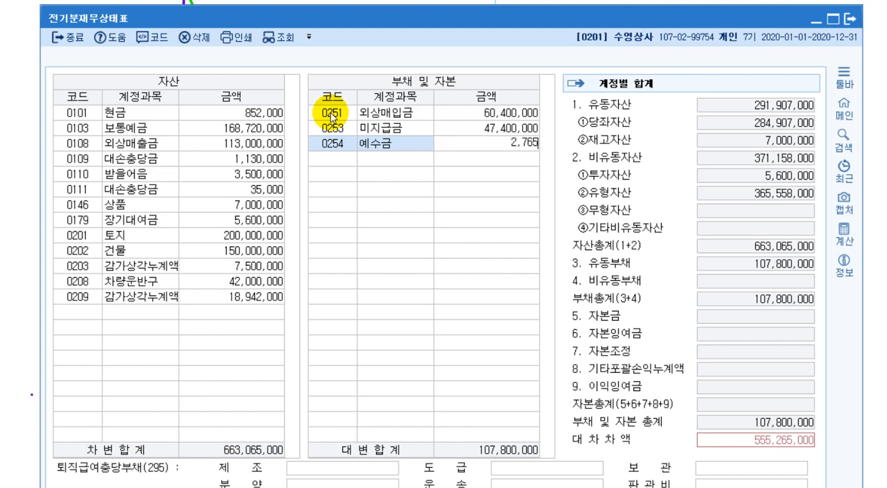
{"action": "type", "text": ",000"}
{"action": "key", "text": "Return"}
Add 단기차입금 (0260) with an amount of 100,000,000 to the liabilities and equity
{"action": "type", "text": "260"}
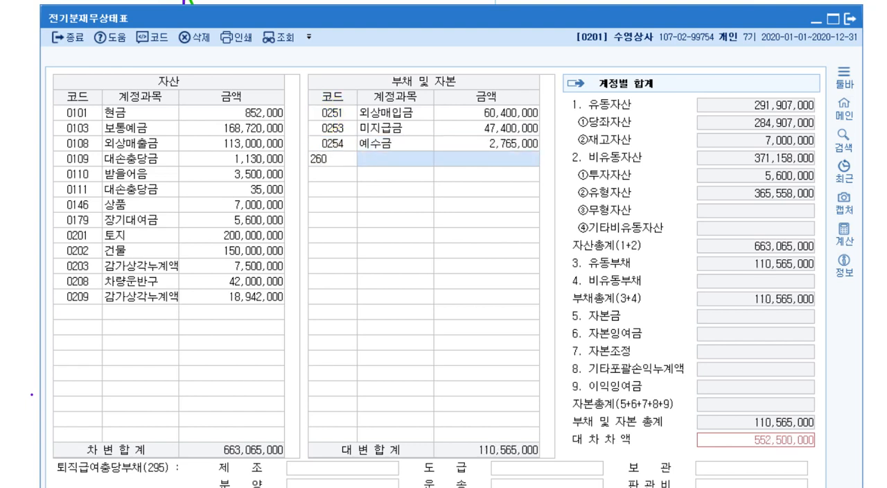
{"action": "key", "text": "Return"}
{"action": "type", "text": "100000000"}
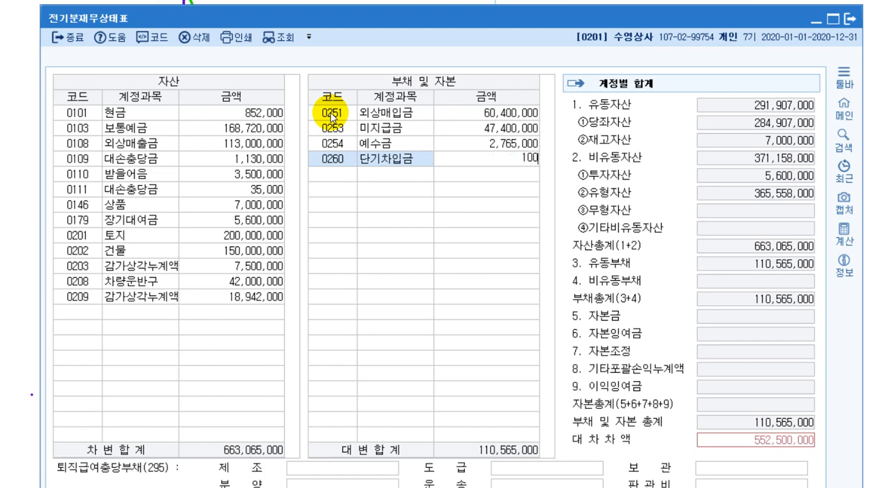
{"action": "key", "text": "Return"}
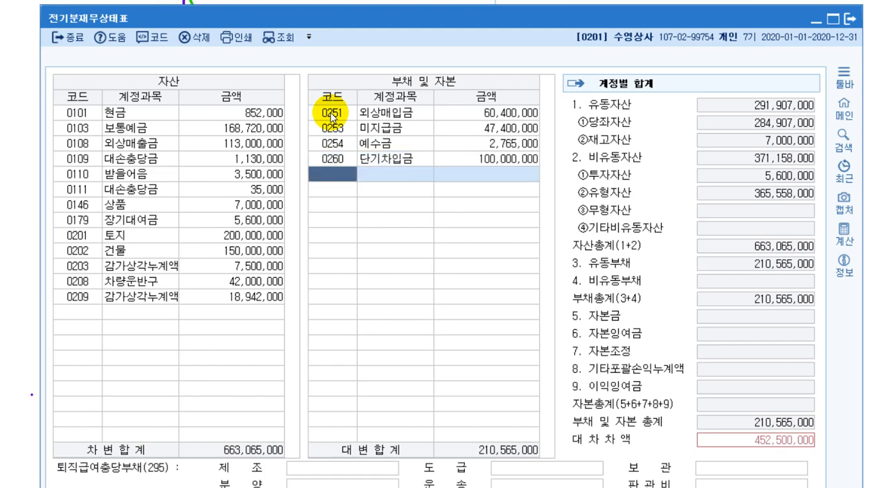
Look up 장기차입금 (0293) by name and add it with 300,000,000 to the liabilities and equity
{"action": "key", "text": "F2"}
{"action": "type", "text": "ㅈㅏㅂ"}
{"action": "key", "text": "BackSpace"}
{"action": "key", "text": "BackSpace"}
{"action": "key", "text": "BackSpace"}
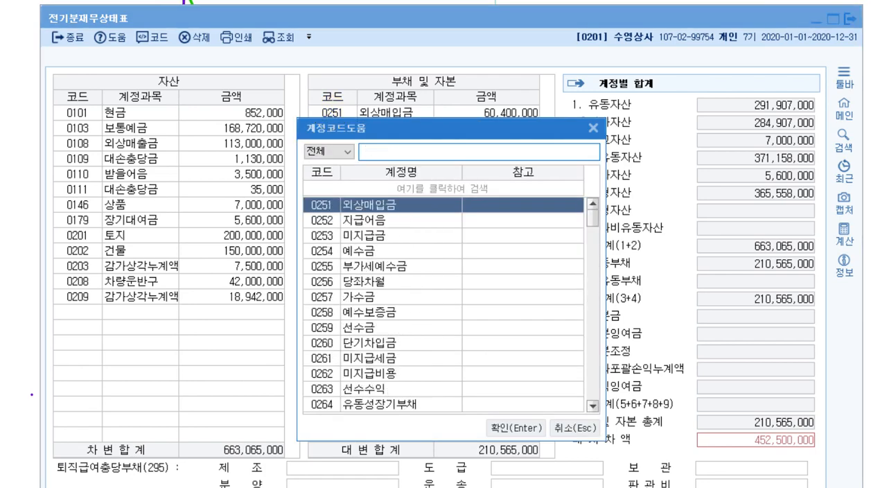
{"action": "type", "text": "장기차입"}
{"action": "key", "text": "Escape"}
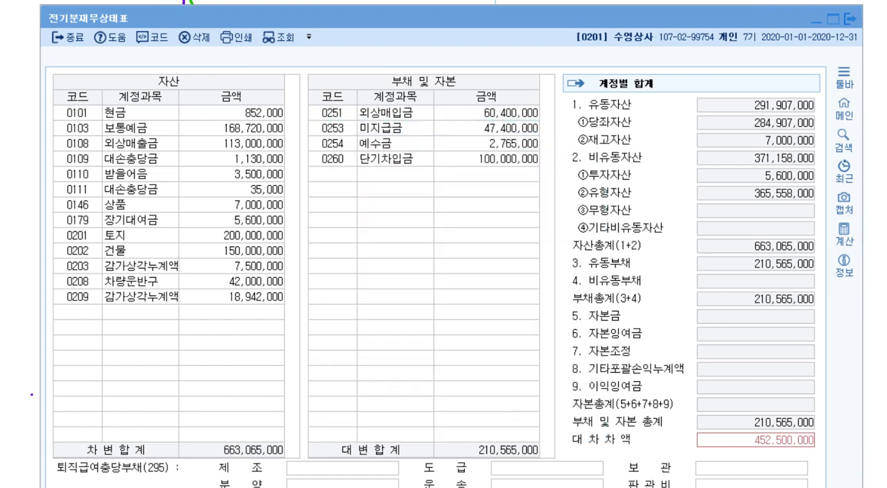
{"action": "type", "text": "300000000"}
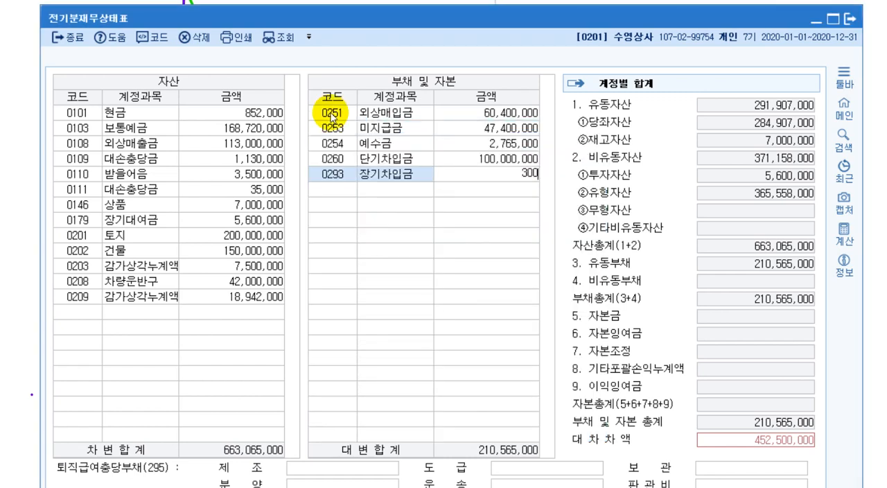
{"action": "key", "text": "Return"}
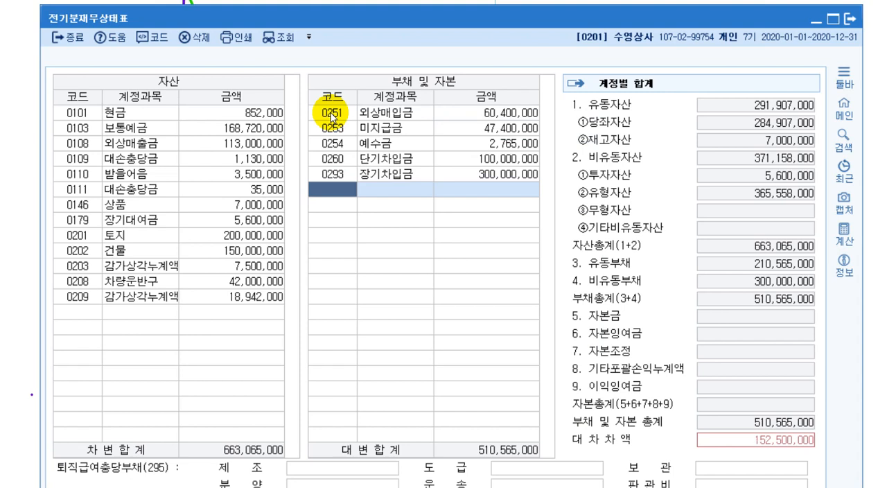
Add 자본금 (0331) with an amount of 100,000,000 to the liabilities and equity
{"action": "type", "text": "331"}
{"action": "key", "text": "Return"}
{"action": "type", "text": "1"}
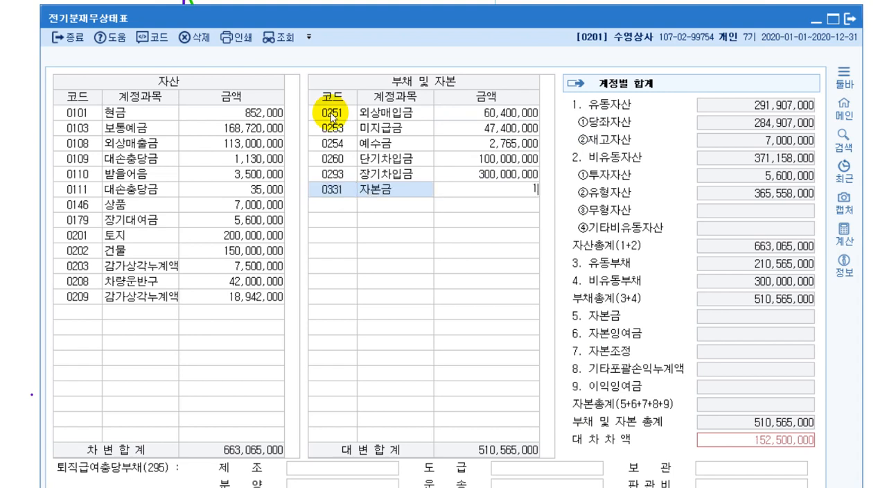
{"action": "type", "text": "00,000,000"}
{"action": "key", "text": "Return"}
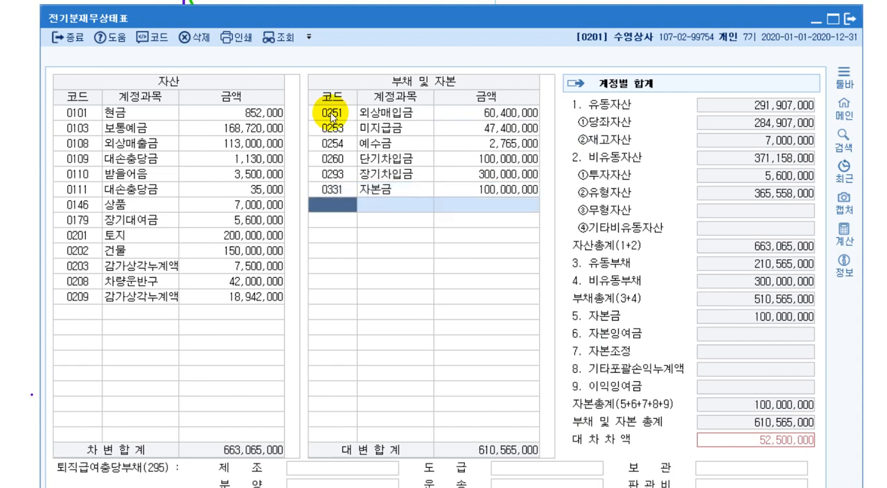
Look up 이월이익잉여금 (0375) by name and add it with 52,500,000 to the liabilities and equity
{"action": "key", "text": "F2"}
{"action": "type", "text": "이월이"}
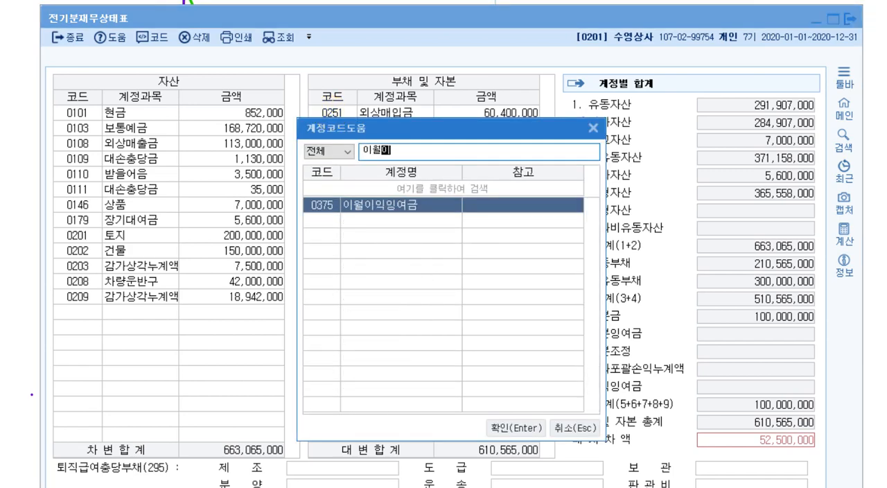
{"action": "key", "text": "Return"}
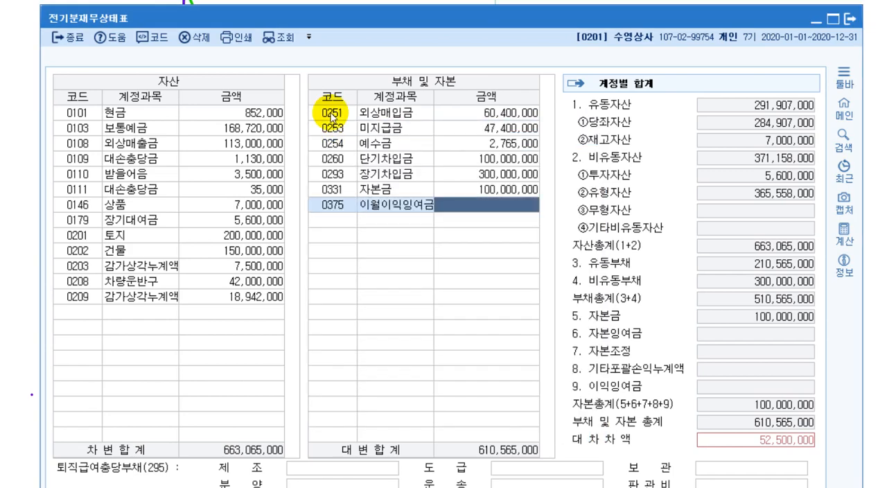
{"action": "type", "text": "52500000"}
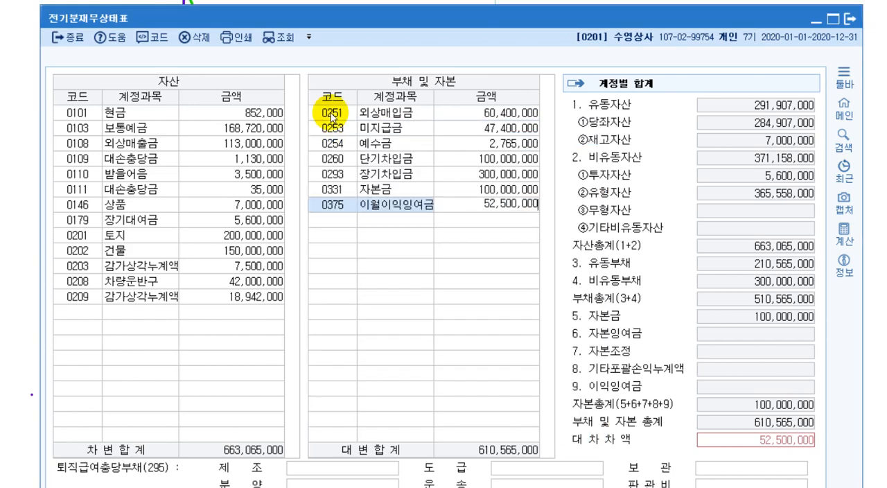
{"action": "key", "text": "Return"}
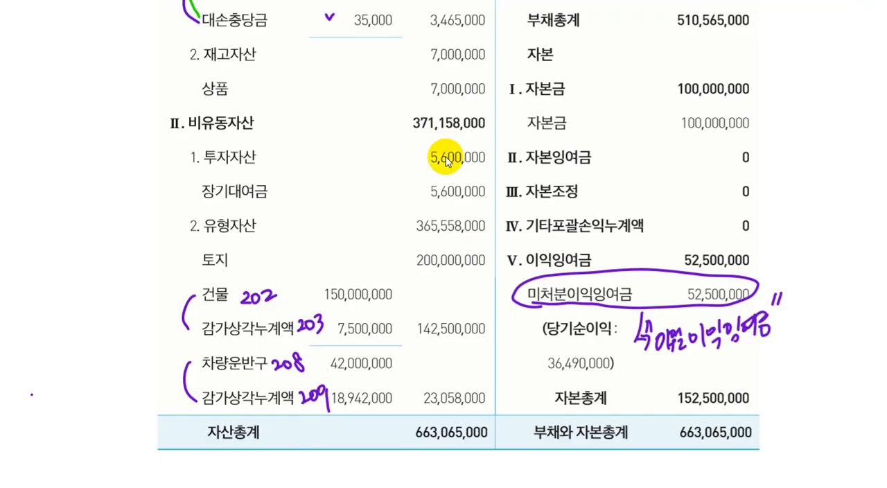
In the textbook, review the 재무상태표 exercise and its completed entry form, and read on into the 전기분 손익계산서 section
{"action": "scroll", "coordinate": [446, 156], "scroll_direction": "up", "scroll_amount": 6}
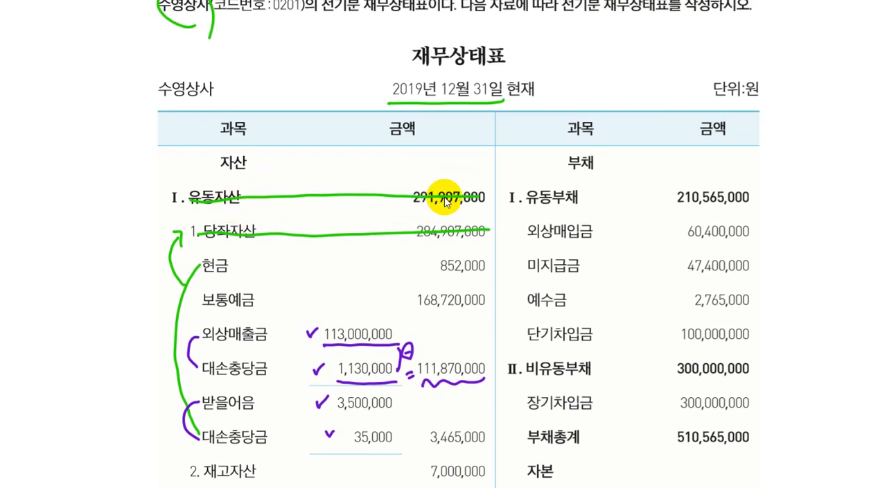
{"action": "mouse_move", "coordinate": [398, 487]}
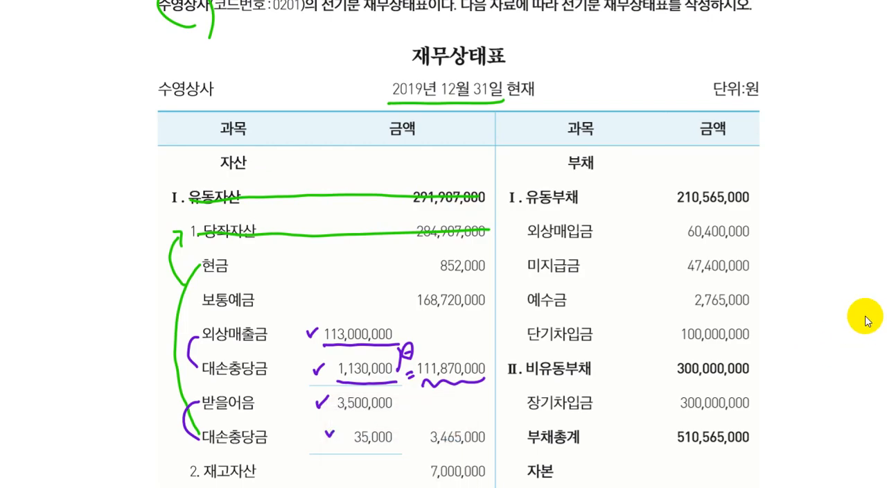
{"action": "scroll", "coordinate": [865, 321], "scroll_direction": "down", "scroll_amount": 20}
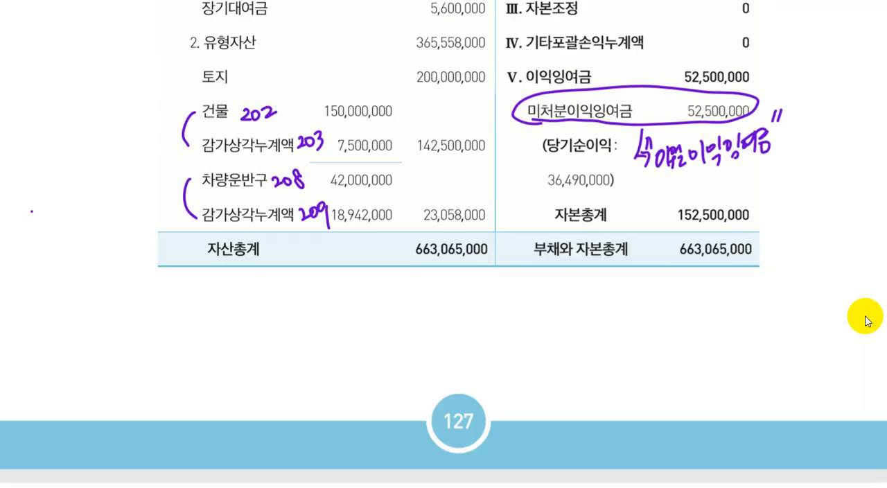
{"action": "scroll", "coordinate": [865, 320], "scroll_direction": "up", "scroll_amount": 2}
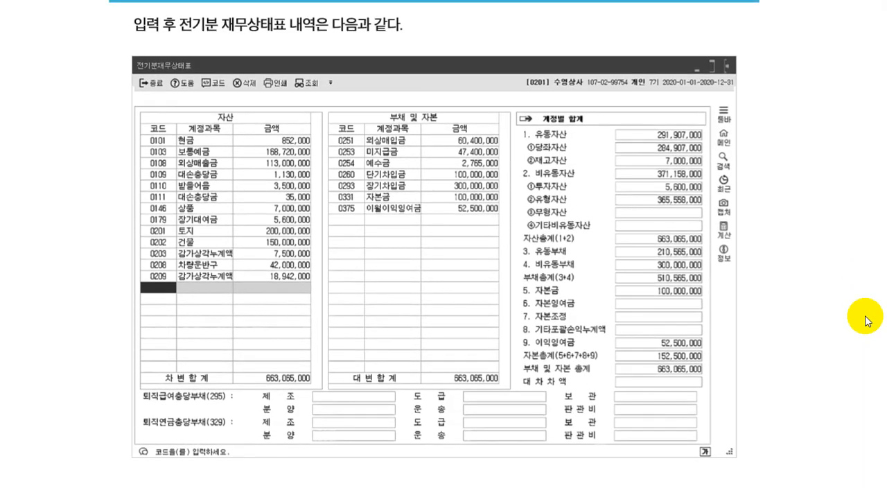
{"action": "scroll", "coordinate": [866, 321], "scroll_direction": "down", "scroll_amount": 15}
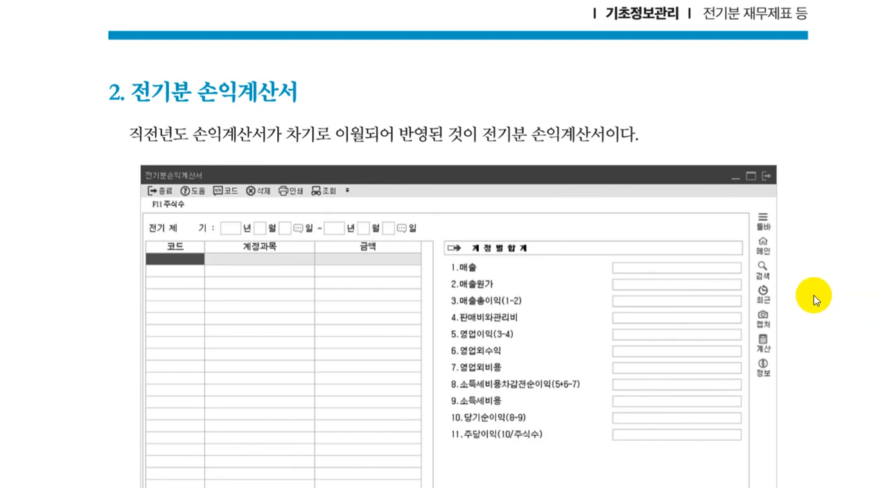
{"action": "scroll", "coordinate": [816, 300], "scroll_direction": "down", "scroll_amount": 5}
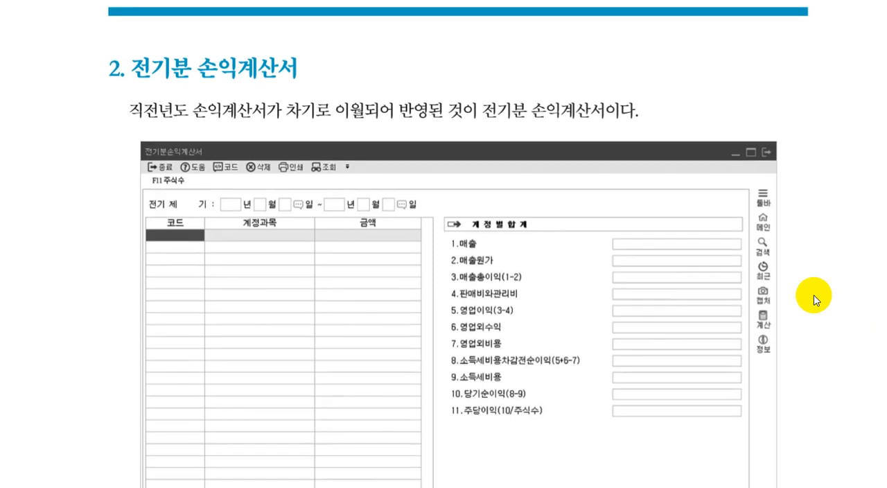
{"action": "scroll", "coordinate": [816, 300], "scroll_direction": "down", "scroll_amount": 1}
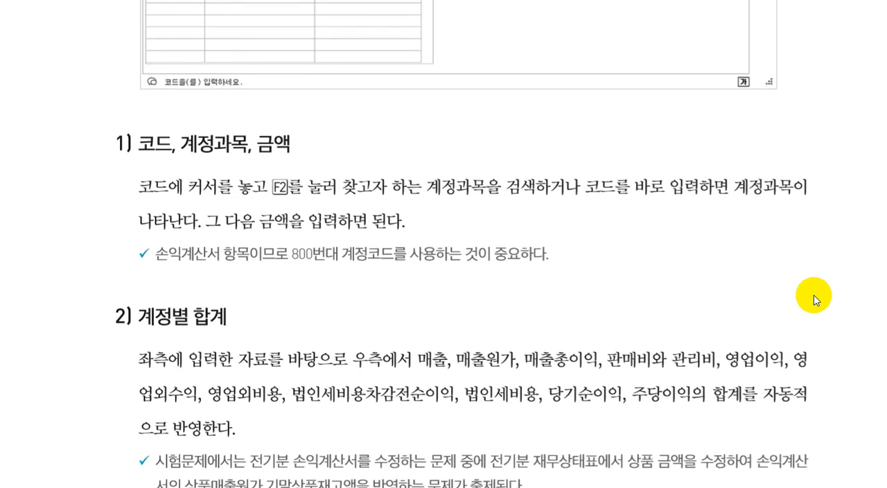
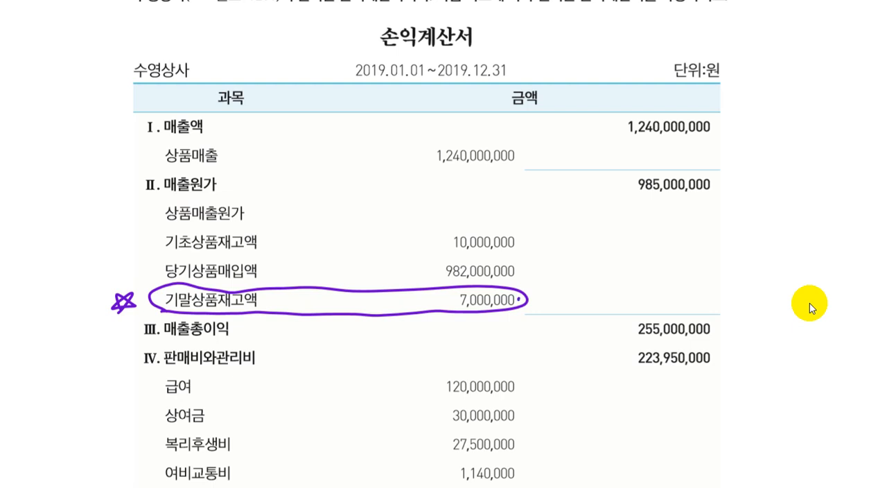
Draw an arrow from the circled 기말상품재고액 amount and handwrite the note "전기분 재무상태표 (상품)" beside it in the textbook
{"action": "left_click_drag", "start_coordinate": [519, 300], "coordinate": [551, 279]}
{"action": "left_click_drag", "start_coordinate": [539, 278], "coordinate": [571, 283]}
{"action": "left_click_drag", "start_coordinate": [577, 266], "coordinate": [577, 282]}
{"action": "left_click_drag", "start_coordinate": [583, 263], "coordinate": [587, 272]}
{"action": "mouse_move", "coordinate": [584, 275]}
{"action": "left_mouse_down"}
{"action": "mouse_move", "coordinate": [583, 283]}
{"action": "mouse_move", "coordinate": [594, 272]}
{"action": "left_mouse_up"}
{"action": "mouse_move", "coordinate": [598, 253]}
{"action": "left_mouse_down"}
{"action": "mouse_move", "coordinate": [601, 270]}
{"action": "mouse_move", "coordinate": [605, 260]}
{"action": "left_mouse_up"}
{"action": "left_click_drag", "start_coordinate": [598, 275], "coordinate": [611, 260]}
{"action": "left_click_drag", "start_coordinate": [605, 263], "coordinate": [616, 274]}
{"action": "mouse_move", "coordinate": [621, 256]}
{"action": "left_mouse_down"}
{"action": "mouse_move", "coordinate": [621, 271]}
{"action": "mouse_move", "coordinate": [639, 276]}
{"action": "left_mouse_up"}
{"action": "mouse_move", "coordinate": [552, 233]}
{"action": "left_mouse_down"}
{"action": "mouse_move", "coordinate": [567, 251]}
{"action": "mouse_move", "coordinate": [589, 245]}
{"action": "left_mouse_up"}
{"action": "mouse_move", "coordinate": [586, 223]}
{"action": "left_mouse_down"}
{"action": "mouse_move", "coordinate": [589, 244]}
{"action": "mouse_move", "coordinate": [602, 248]}
{"action": "left_mouse_up"}
{"action": "mouse_move", "coordinate": [647, 246]}
{"action": "left_mouse_down"}
{"action": "mouse_move", "coordinate": [650, 267]}
{"action": "mouse_move", "coordinate": [661, 266]}
{"action": "left_mouse_up"}
{"action": "left_click_drag", "start_coordinate": [658, 243], "coordinate": [666, 262]}
{"action": "left_click_drag", "start_coordinate": [669, 233], "coordinate": [673, 249]}
{"action": "left_click_drag", "start_coordinate": [671, 248], "coordinate": [676, 258]}
{"action": "mouse_move", "coordinate": [675, 233]}
{"action": "left_mouse_down"}
{"action": "mouse_move", "coordinate": [686, 232]}
{"action": "mouse_move", "coordinate": [691, 245]}
{"action": "left_mouse_up"}
{"action": "left_click_drag", "start_coordinate": [678, 247], "coordinate": [694, 262]}
{"action": "left_click_drag", "start_coordinate": [696, 229], "coordinate": [707, 252]}
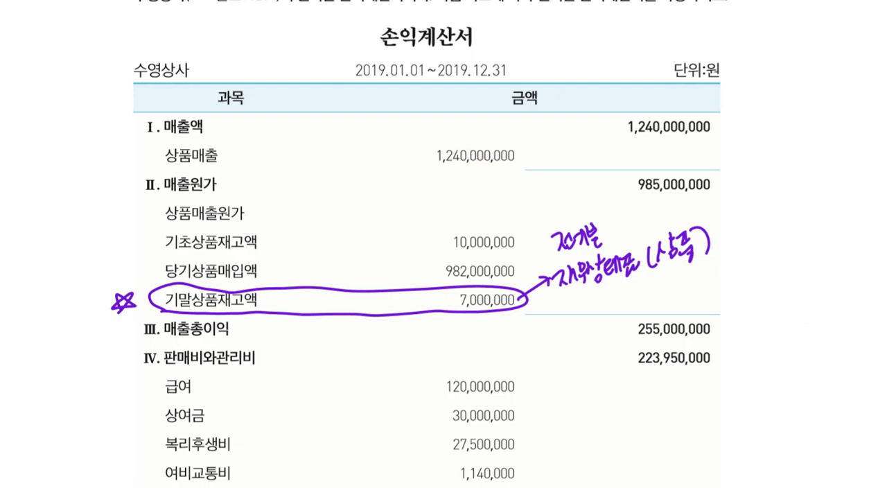
Switch to the KcLep accounting program, close 전기분재무상태표 and open 전기분손익계산서
{"action": "key", "text": "alt+Tab"}
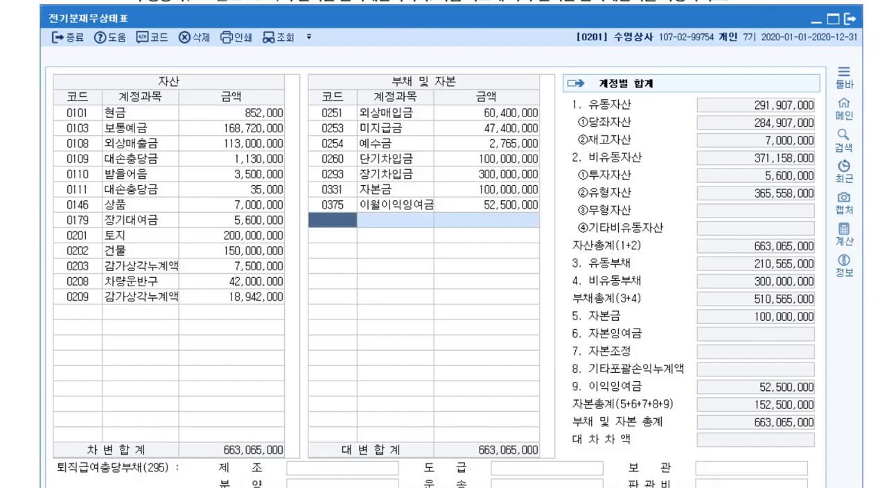
{"action": "left_click", "coordinate": [849, 26]}
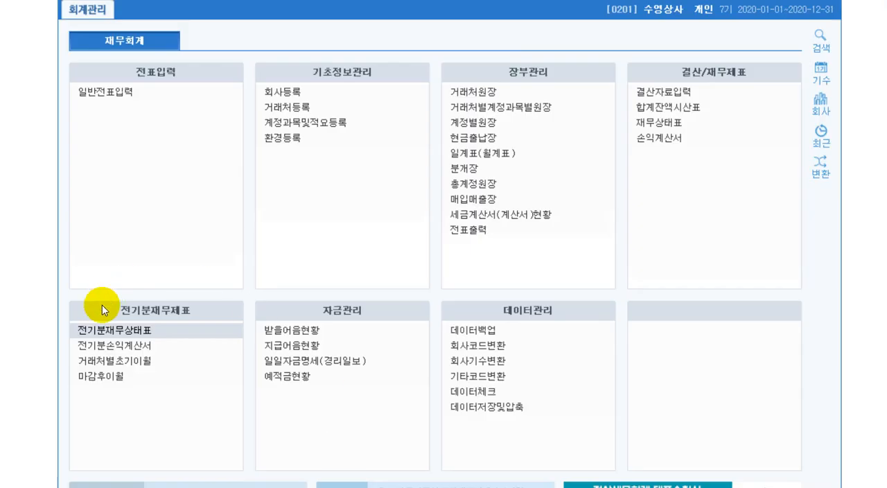
{"action": "left_click", "coordinate": [105, 352]}
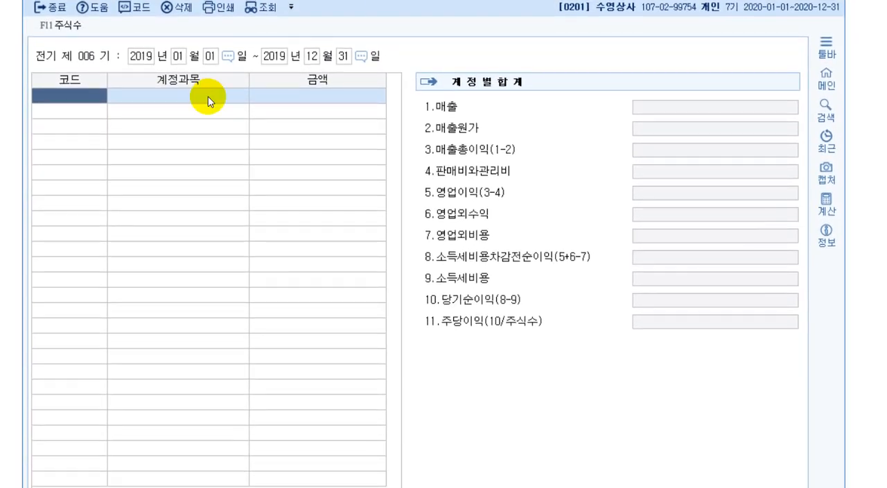
Add 상품매출 (0401) from the account code list with an amount of 1,240,000,000
{"action": "key", "text": "F2"}
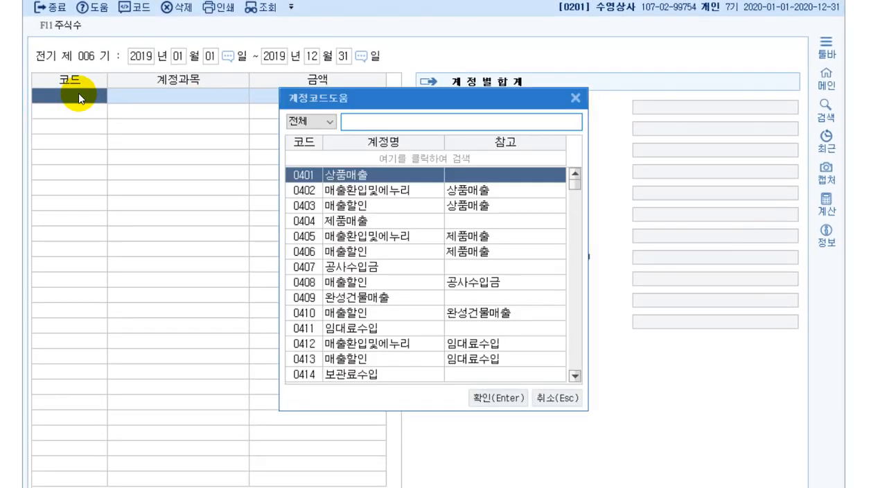
{"action": "key", "text": "Return"}
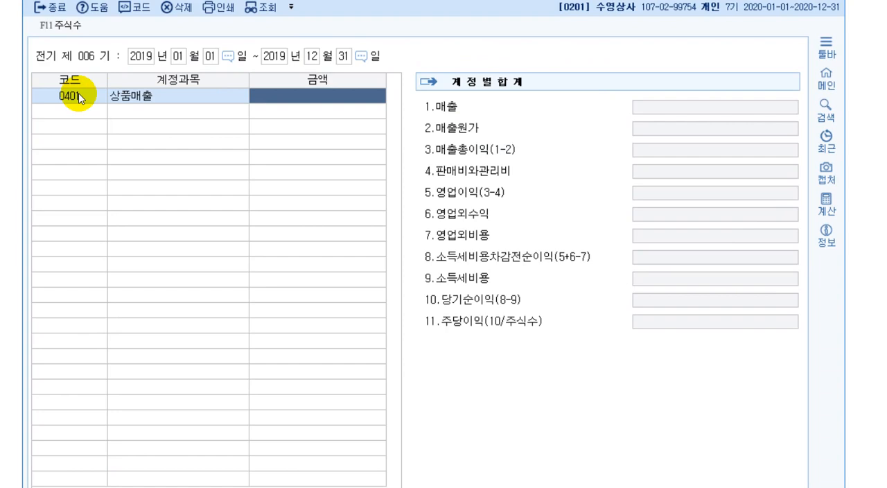
{"action": "type", "text": "1240000000"}
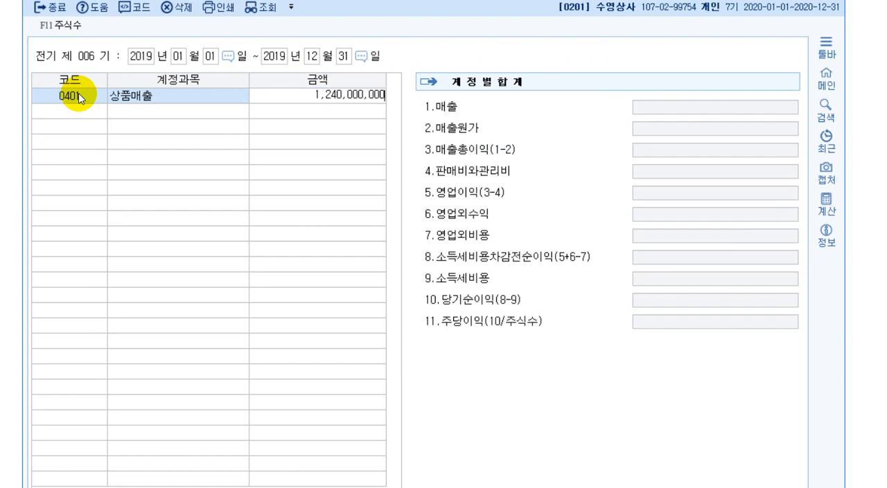
{"action": "key", "text": "Return"}
Look up 매출원가 by name and add 상품매출원가 (0451) as the next account
{"action": "type", "text": "매출원ㄱ"}
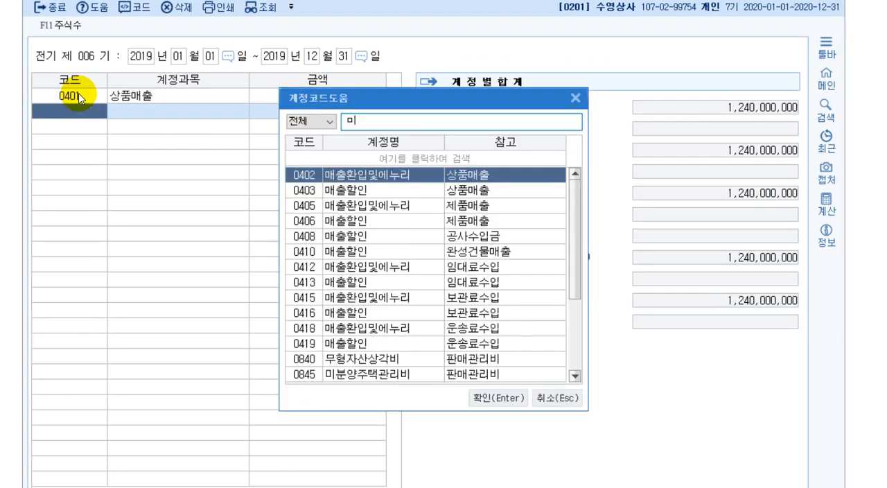
{"action": "type", "text": "ㅏ"}
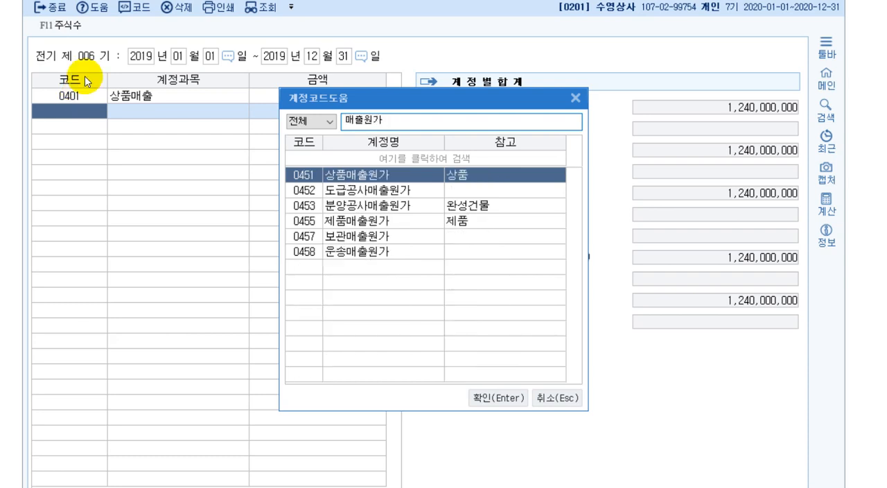
{"action": "double_click", "coordinate": [414, 182]}
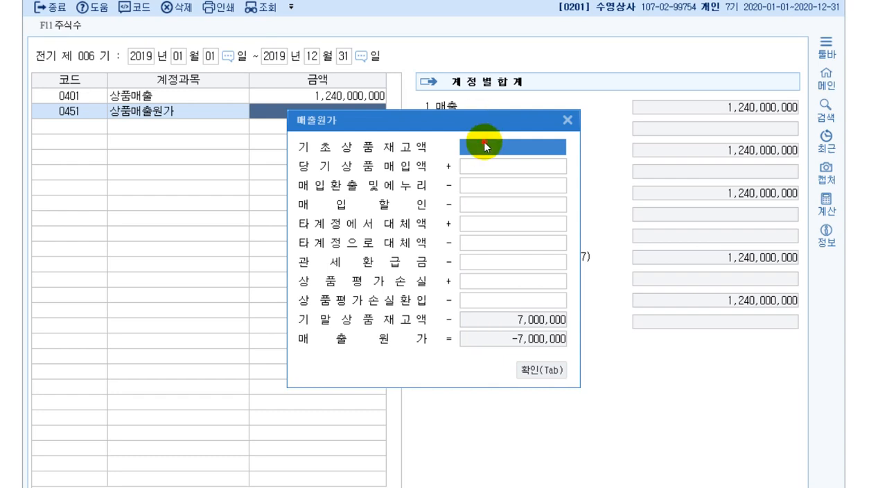
Enter 기초상품재고액 10,000,000 and 당기상품매입액 982,000,000 in the 매출원가 breakdown and apply it to the 상품매출원가 row
{"action": "type", "text": "10"}
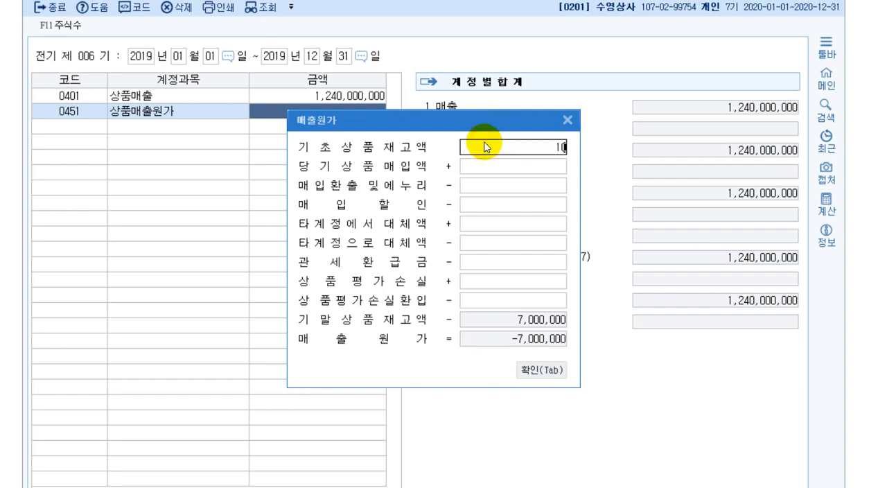
{"action": "type", "text": ",000,000"}
{"action": "key", "text": "Return"}
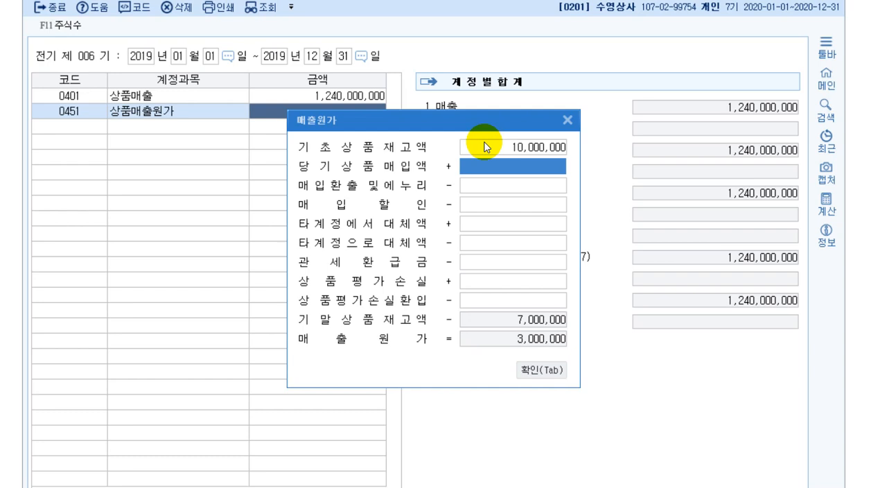
{"action": "type", "text": "982000000"}
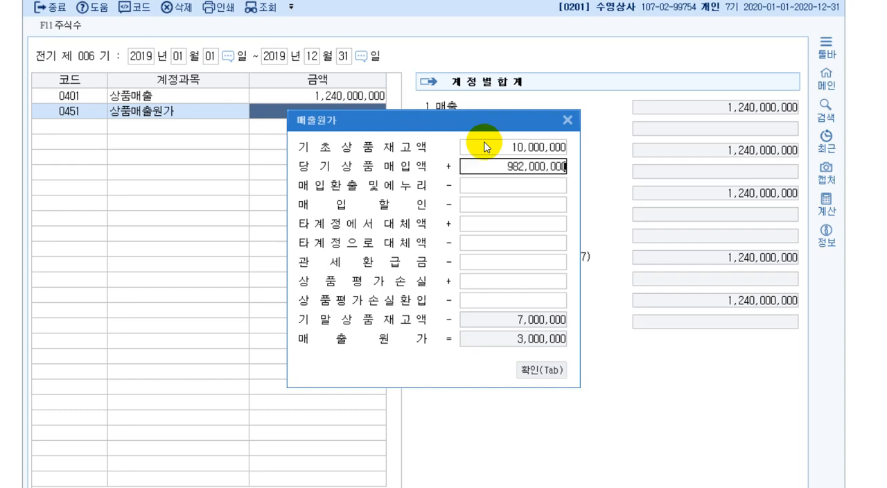
{"action": "key", "text": "Return"}
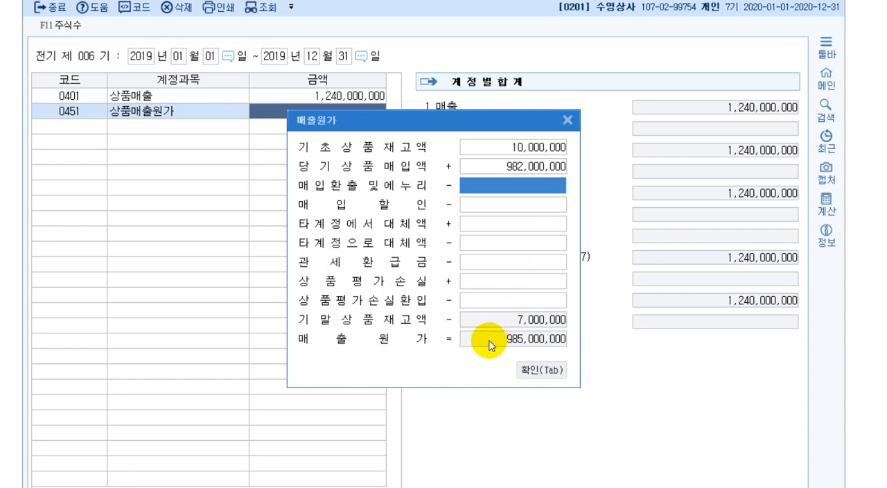
{"action": "left_click", "coordinate": [495, 323]}
{"action": "left_click", "coordinate": [557, 376]}
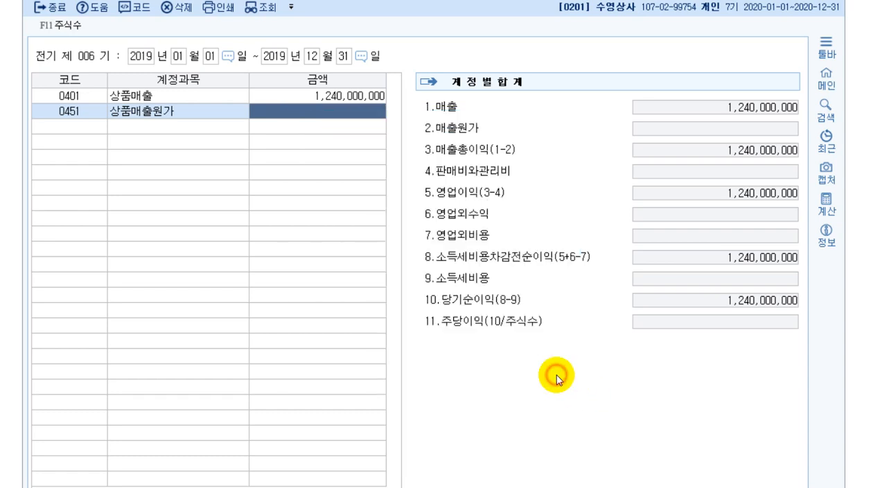
{"action": "key", "text": "Return"}
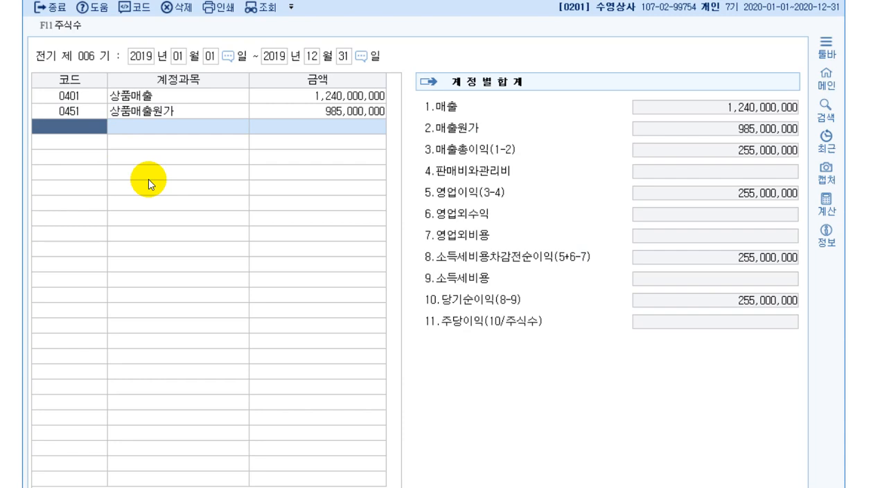
Look up 급여 (0801) by name and add it with an amount of 120,000,000
{"action": "key", "text": "F2"}
{"action": "type", "text": "급여"}
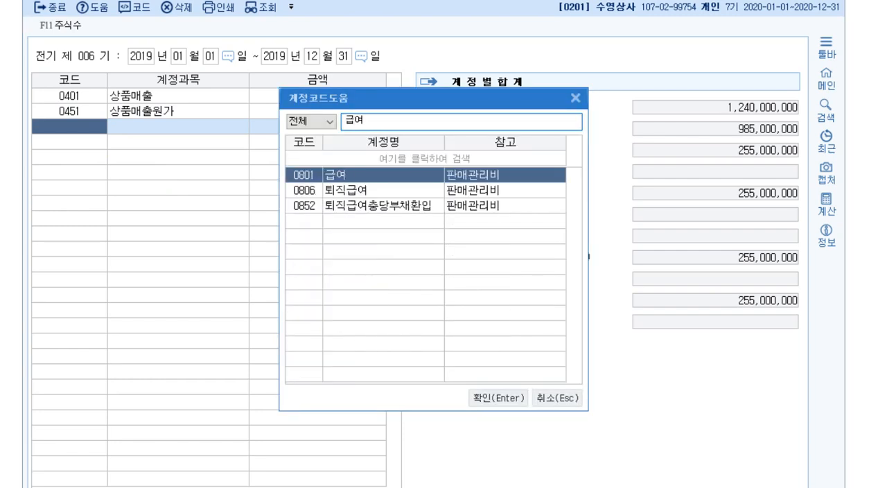
{"action": "key", "text": "Return"}
{"action": "type", "text": "120,"}
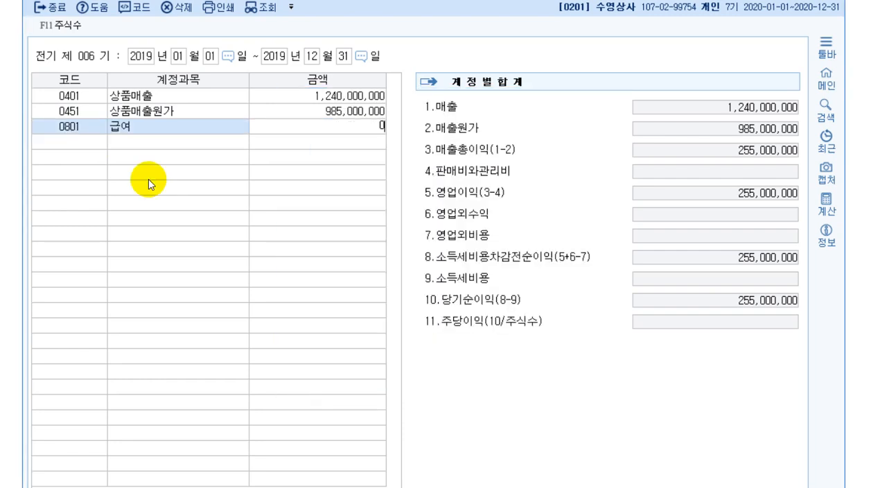
{"action": "type", "text": "000,000"}
{"action": "key", "text": "Return"}
Look up 상여금 (0803) by name and add it with an amount of 30,000,000
{"action": "type", "text": "81"}
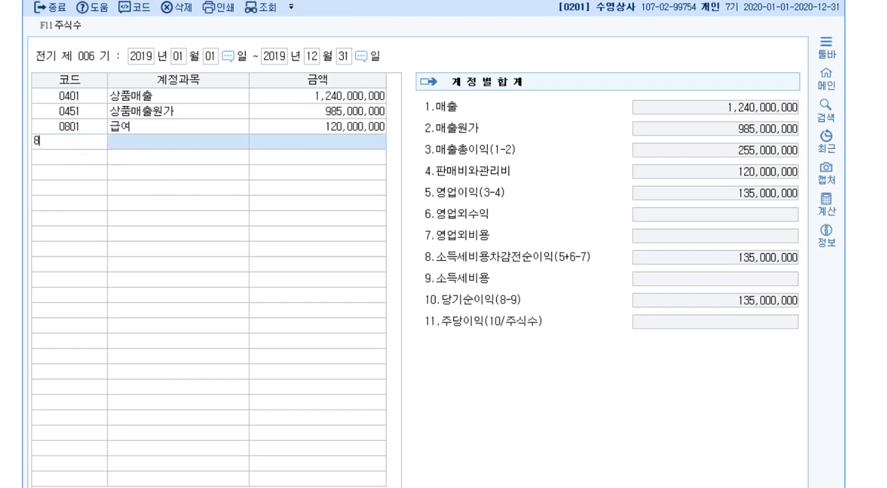
{"action": "key", "text": "BackSpace"}
{"action": "key", "text": "BackSpace"}
{"action": "type", "text": "상여"}
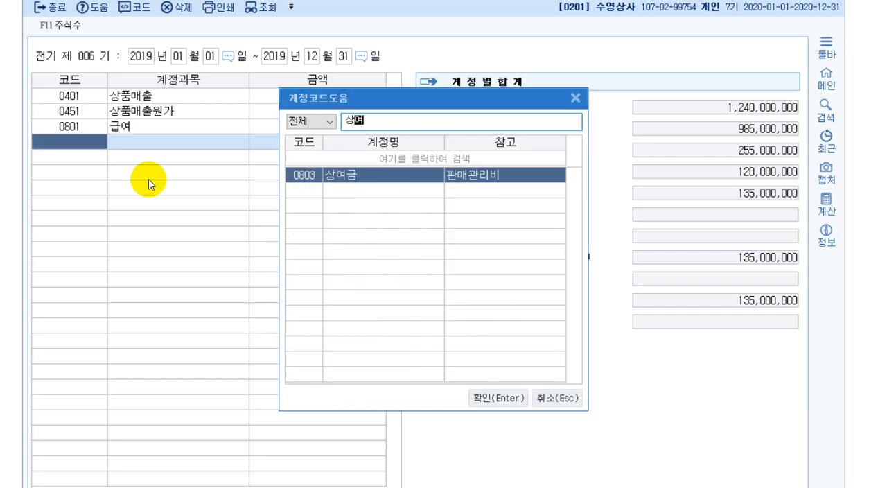
{"action": "key", "text": "Return"}
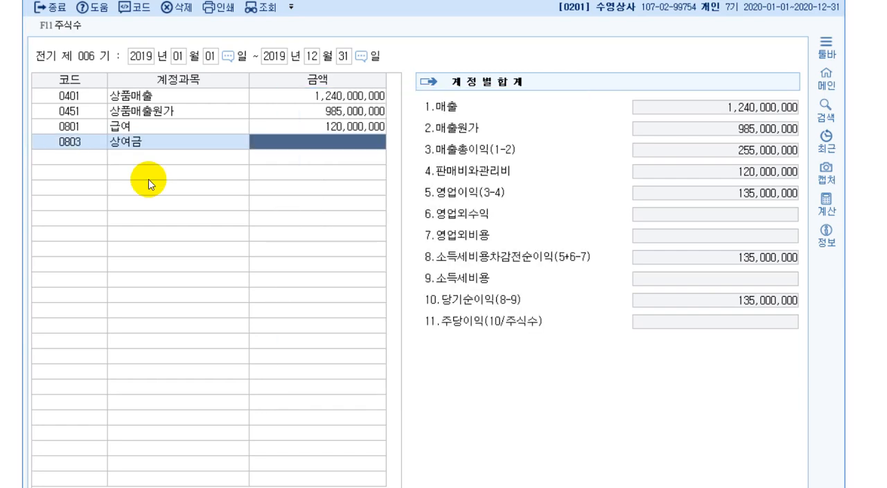
{"action": "type", "text": "30000000"}
{"action": "key", "text": "Return"}
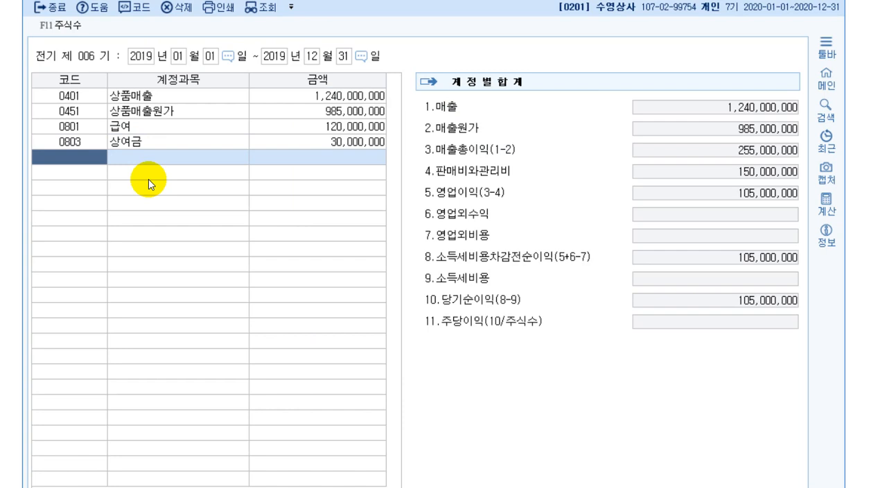
Add 복리후생비 (0811) with an amount of 27,500,000 to the 전기분손익계산서
{"action": "type", "text": "811"}
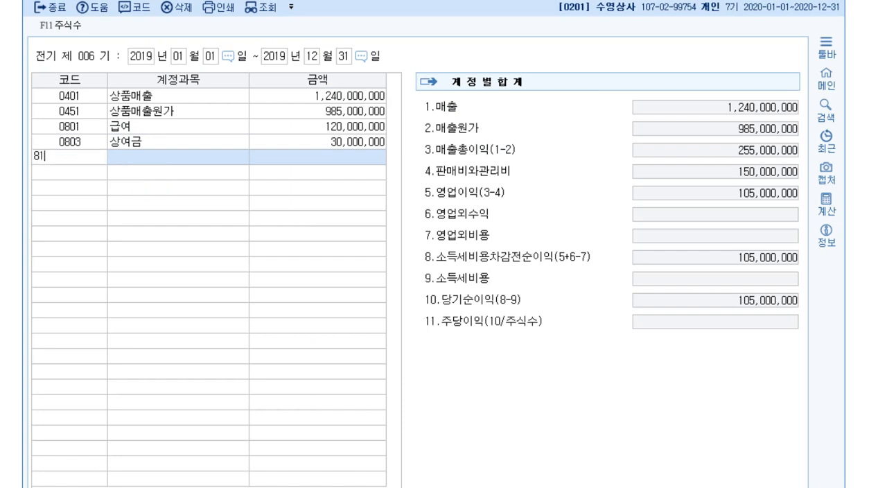
{"action": "key", "text": "Return"}
{"action": "type", "text": "27500000"}
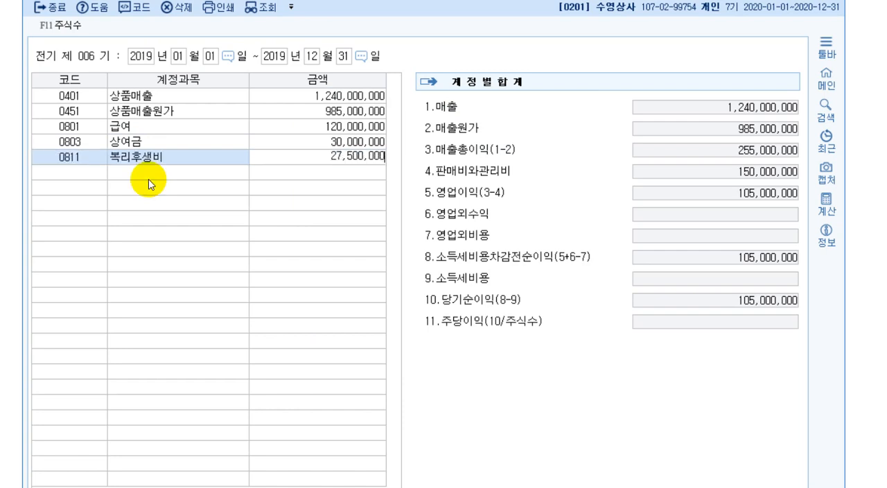
{"action": "key", "text": "Return"}
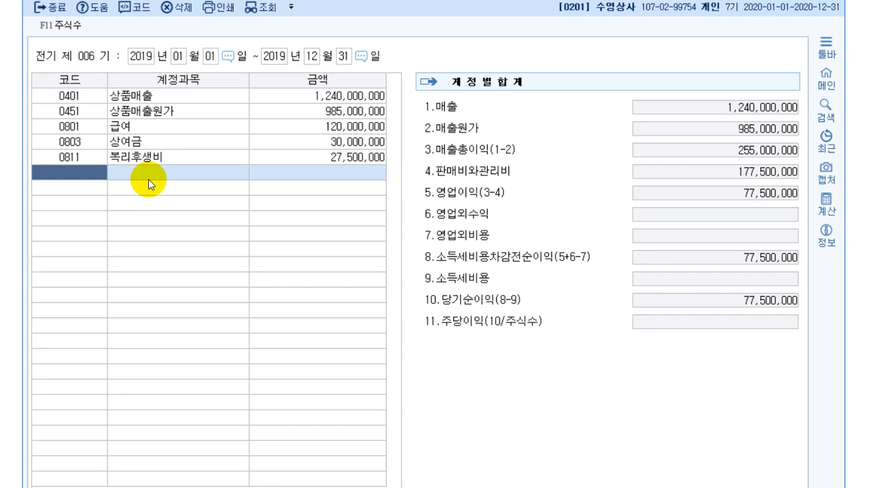
Add 여비교통비 (0812) with an amount of 1,140,000 to the 전기분손익계산서
{"action": "type", "text": "812"}
{"action": "key", "text": "Return"}
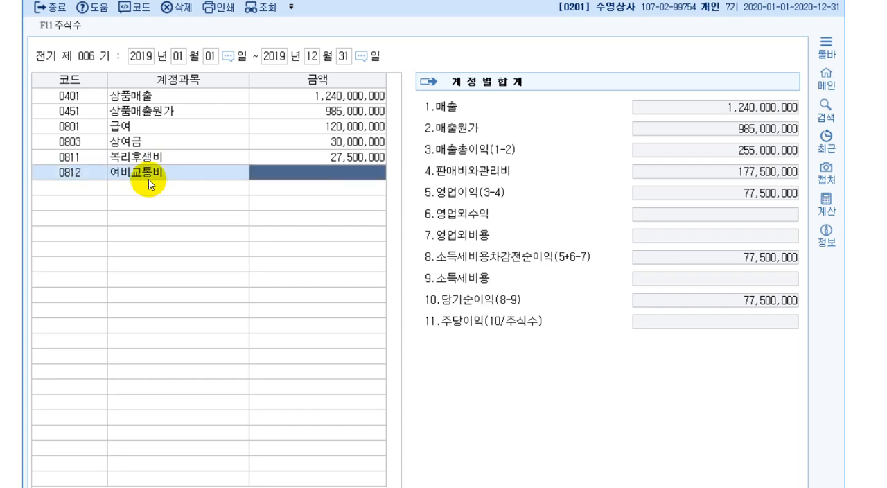
{"action": "type", "text": "1140000"}
{"action": "key", "text": "Return"}
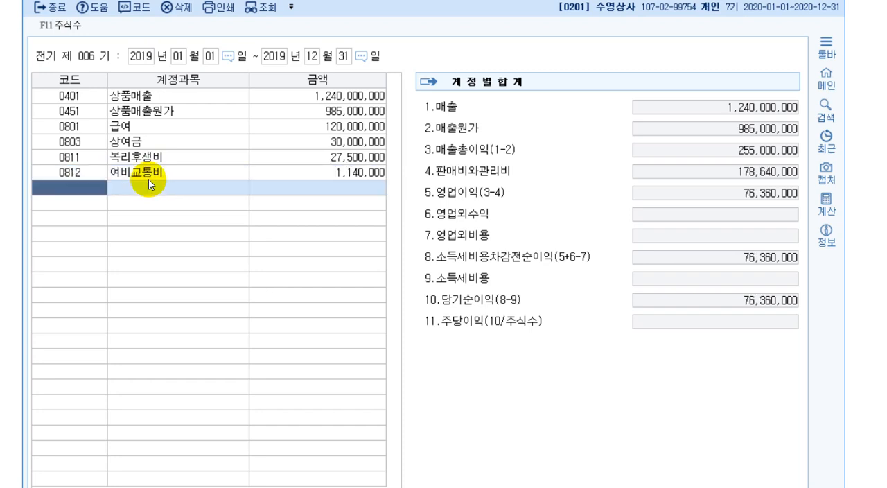
Add 접대비 (0813) with an amount of 6,010,000 to the 전기분손익계산서
{"action": "type", "text": "813"}
{"action": "key", "text": "Return"}
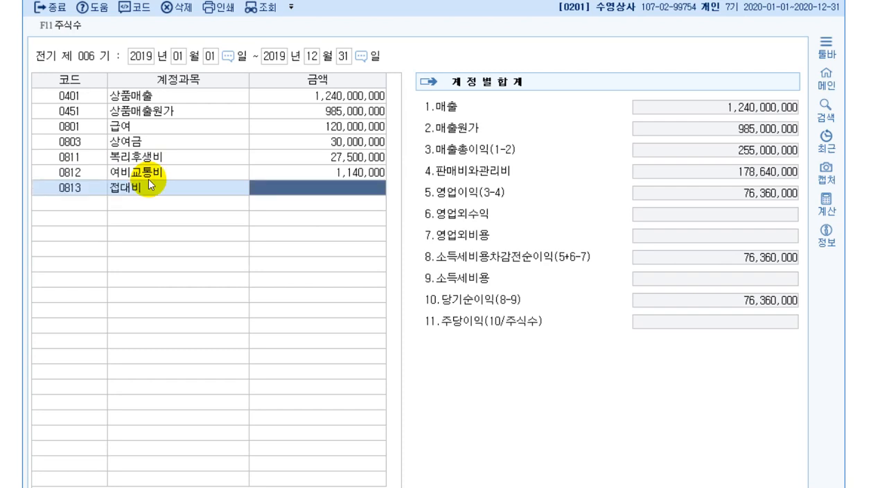
{"action": "type", "text": "6010000"}
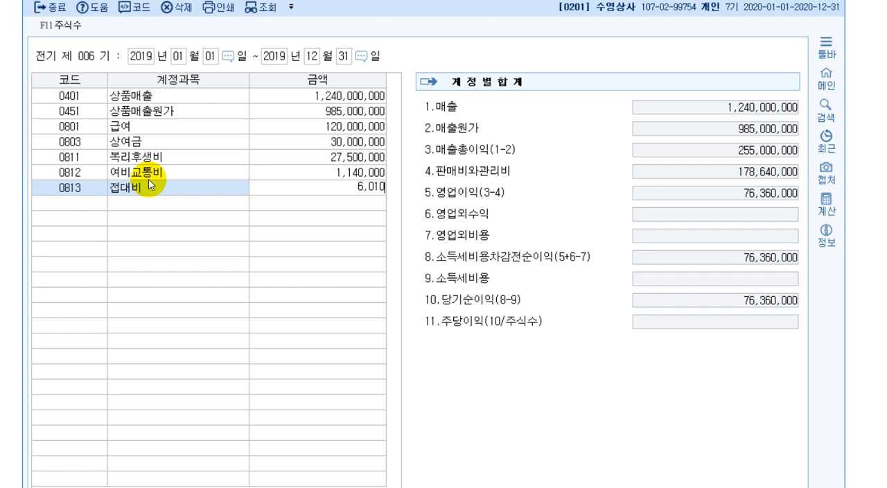
{"action": "key", "text": "Return"}
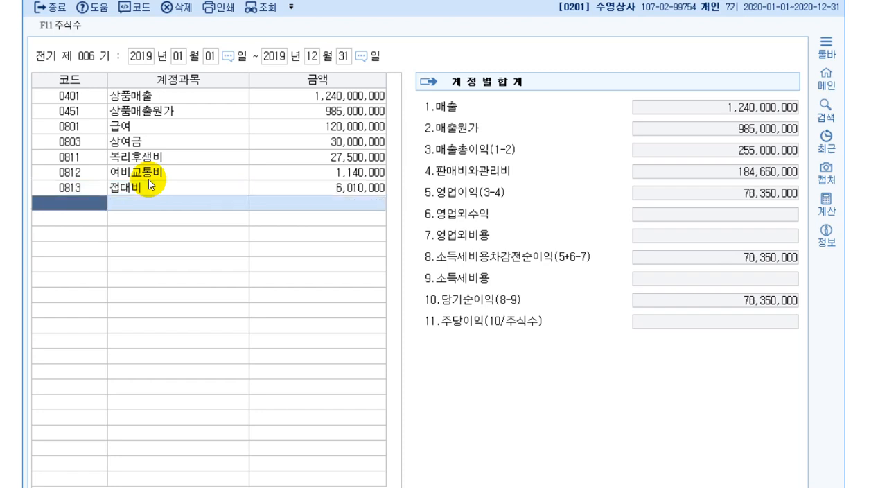
Add 통신비 (0814) with an amount of 2,700,000 to the 전기분손익계산서
{"action": "type", "text": "814"}
{"action": "key", "text": "Return"}
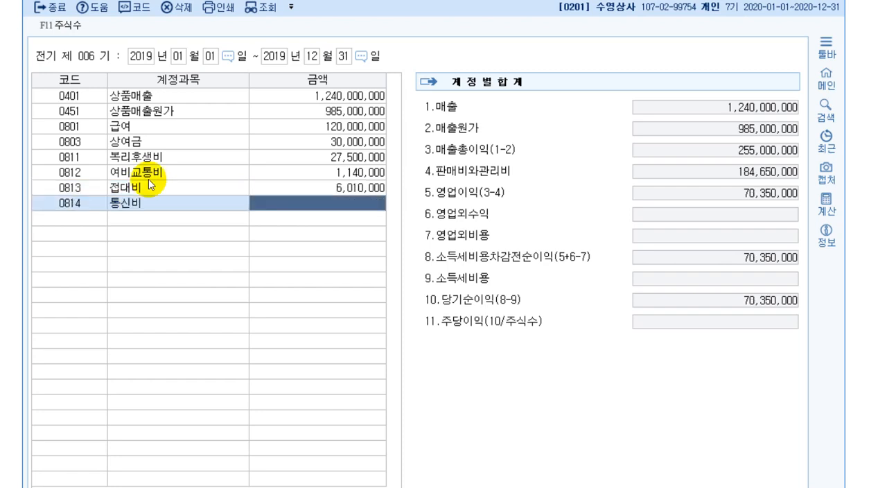
{"action": "type", "text": "2700000"}
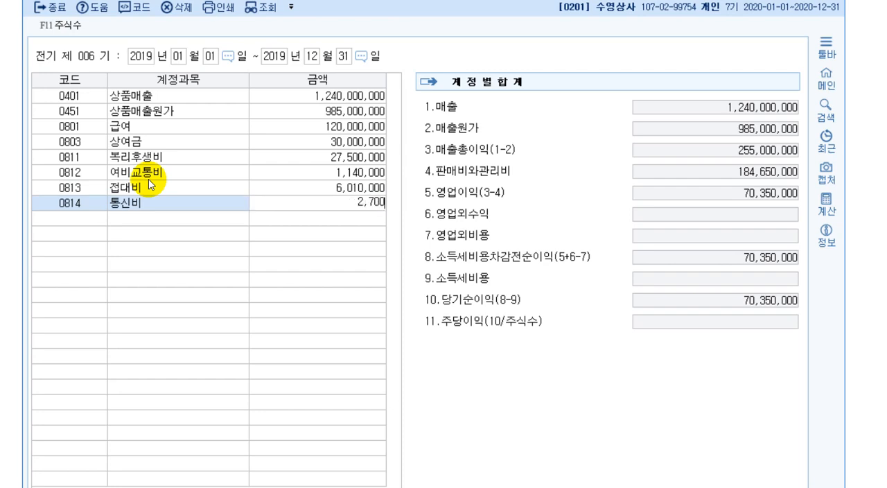
{"action": "key", "text": "Return"}
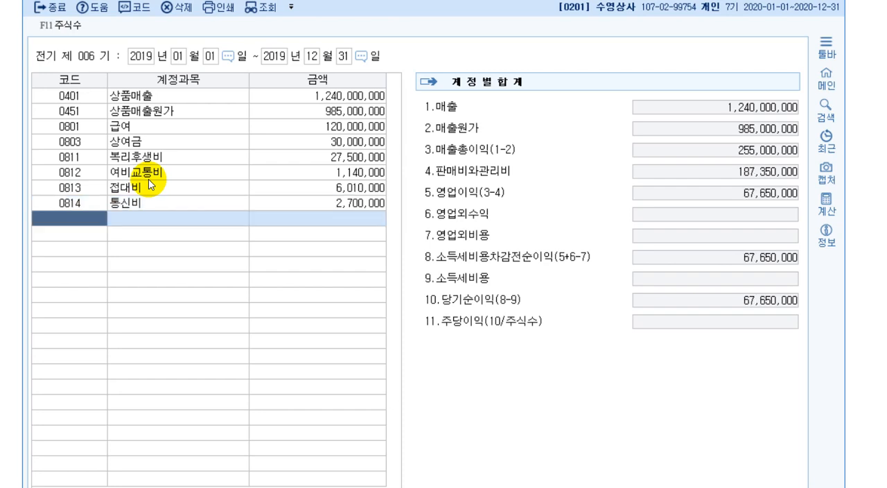
Add 수도광열비 (0815) with an amount of 1,020,000 to the 전기분손익계산서
{"action": "type", "text": "815"}
{"action": "key", "text": "Return"}
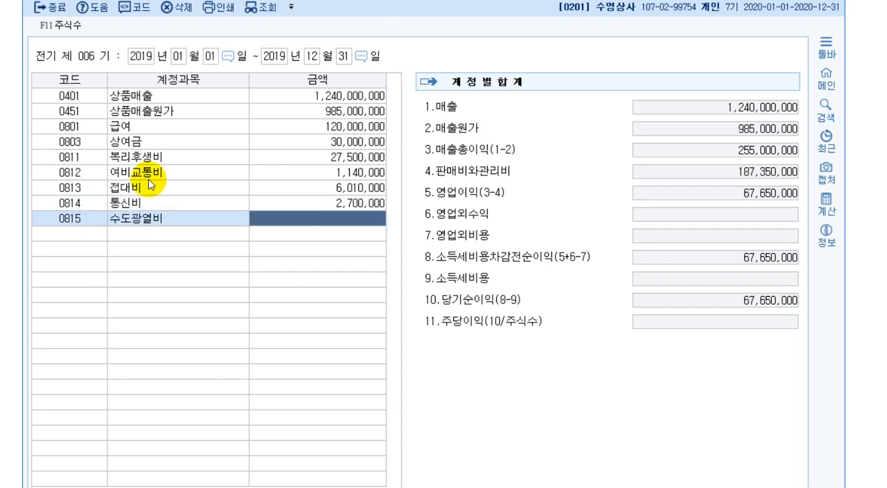
{"action": "type", "text": "1020000"}
{"action": "key", "text": "Return"}
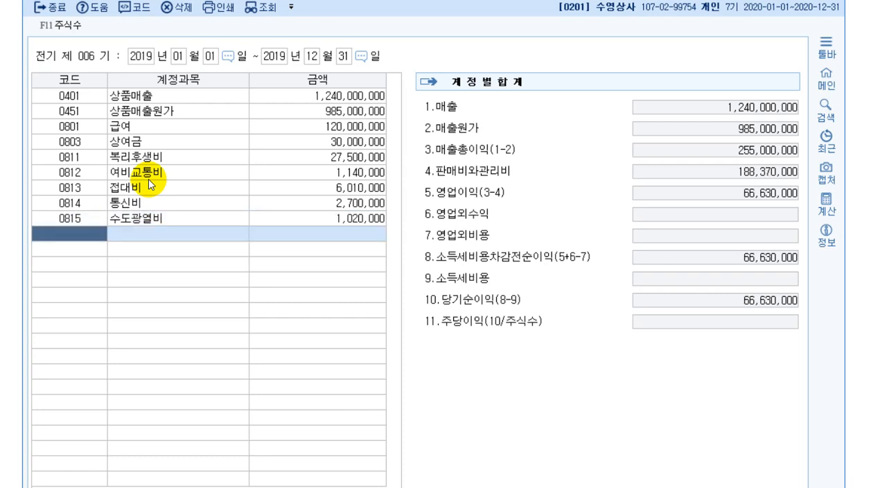
Add 세금과공과 (0817) with an amount of 3,080,000 to the 전기분손익계산서
{"action": "type", "text": "817"}
{"action": "key", "text": "Return"}
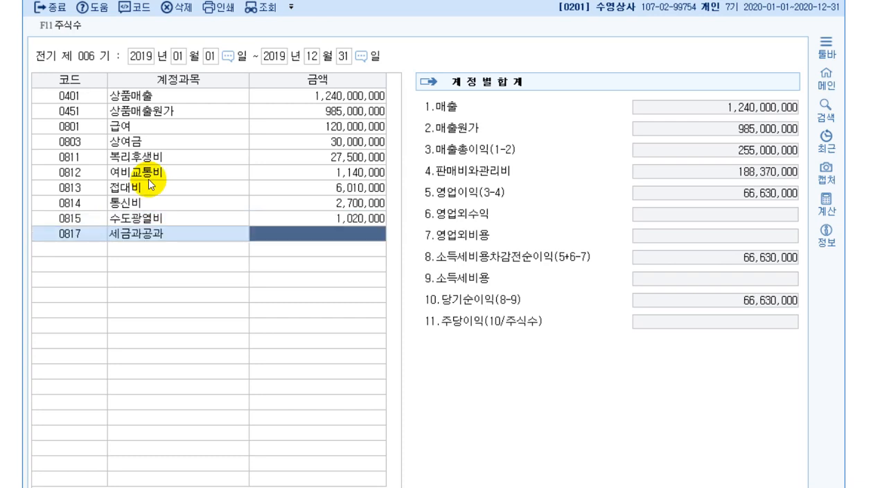
{"action": "type", "text": "3,080"}
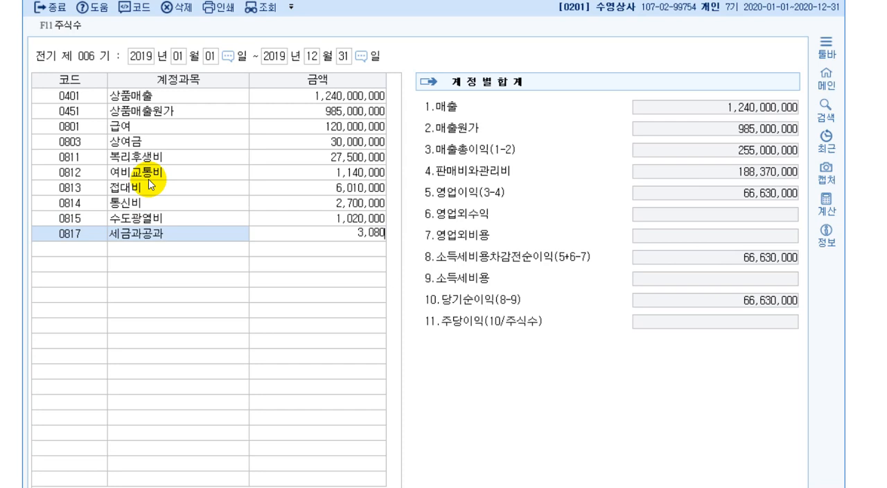
{"action": "type", "text": ",000"}
{"action": "key", "text": "Return"}
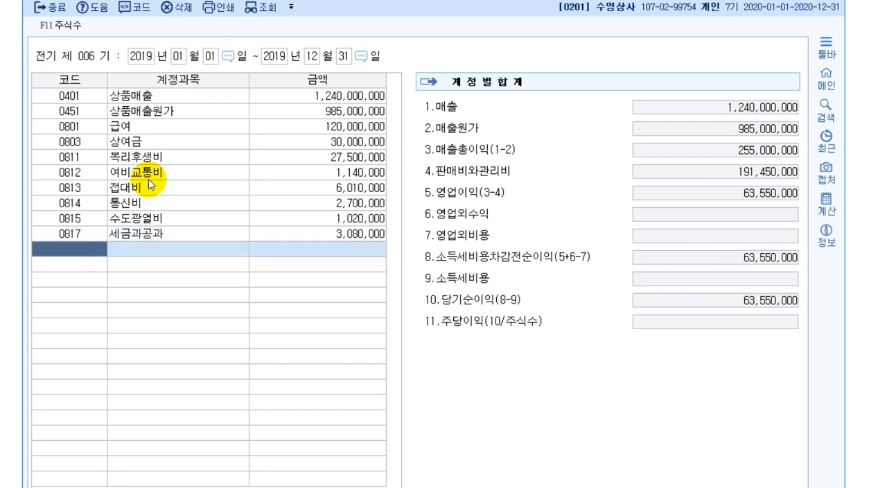
Add 임차료 (0819) with an amount of 24,000,000 to the 전기분손익계산서
{"action": "type", "text": "819"}
{"action": "key", "text": "Return"}
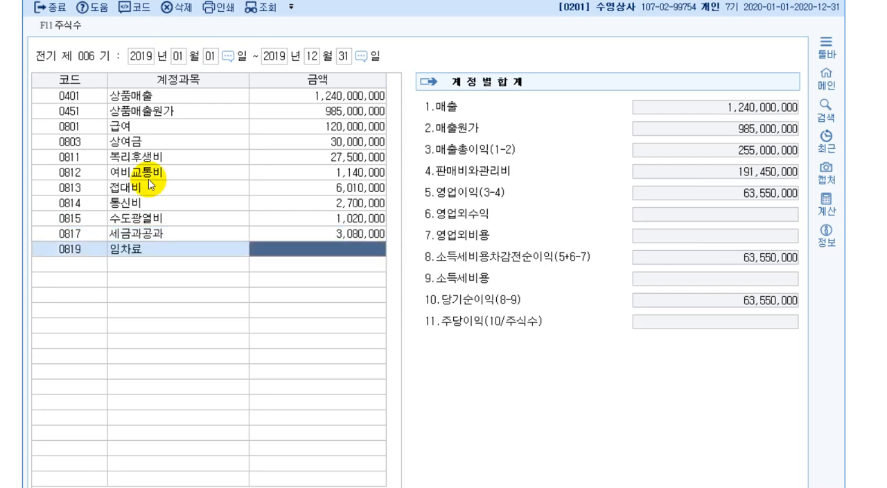
{"action": "type", "text": "24000000"}
{"action": "key", "text": "Return"}
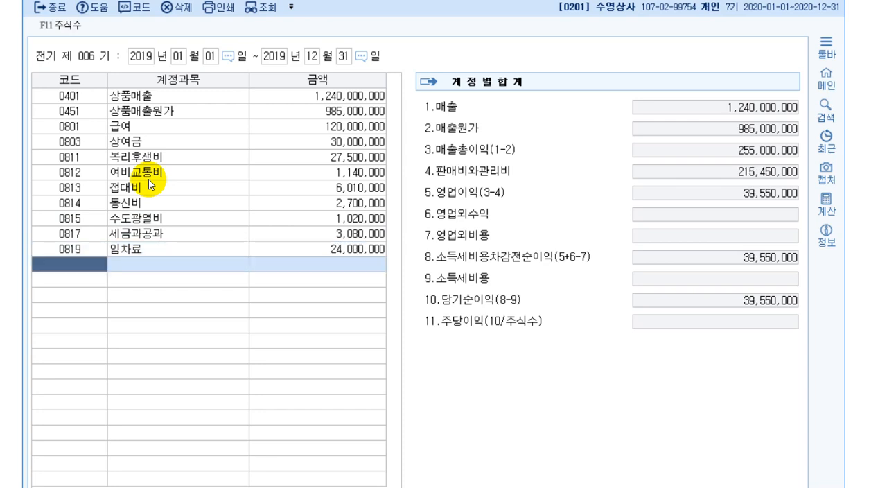
Add 소모품비 (0830) with an amount of 8,500,000 to the 전기분손익계산서
{"action": "type", "text": "830"}
{"action": "key", "text": "Return"}
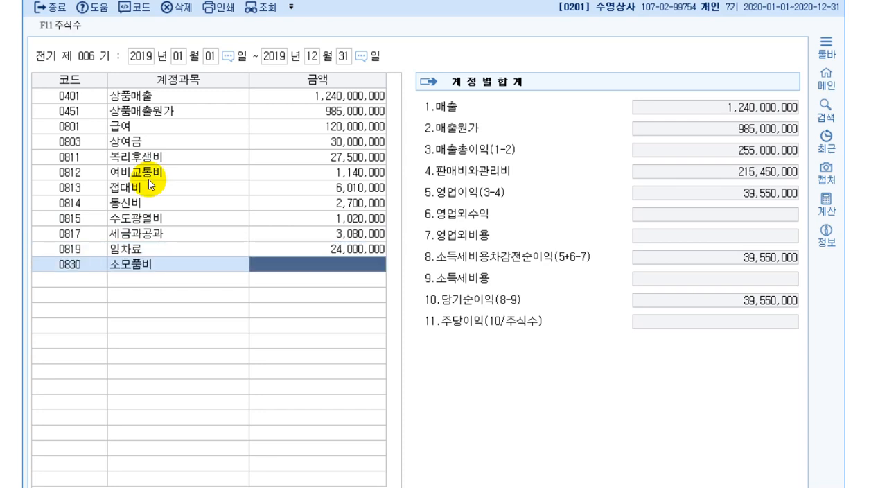
{"action": "type", "text": "8,500,"}
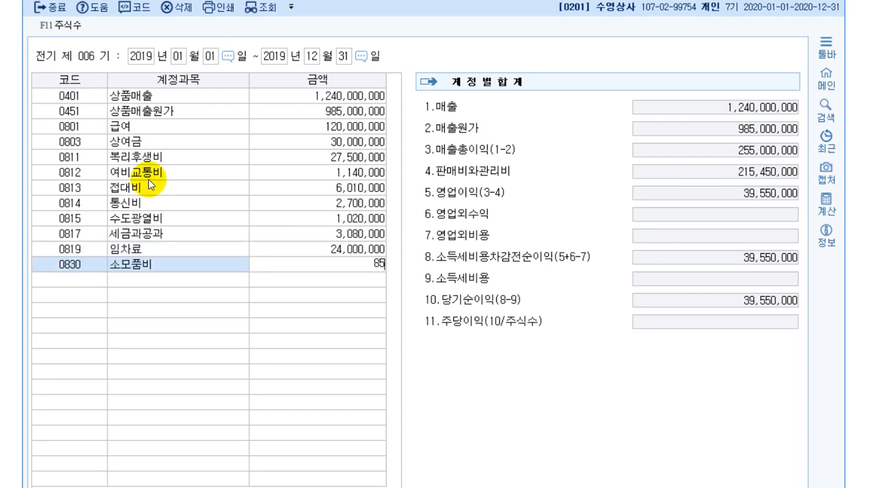
{"action": "type", "text": "000"}
{"action": "key", "text": "Return"}
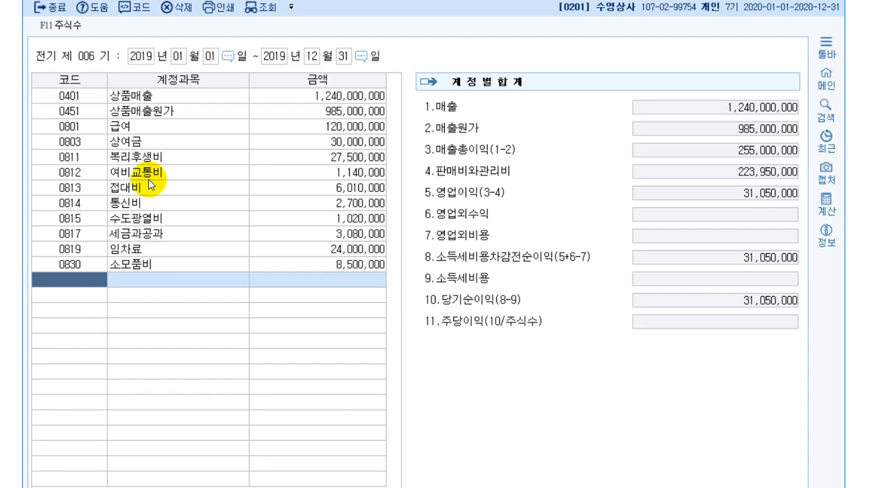
Look up 이자수익 (0901) in the account code help and enter it with an amount of 2,340,000
{"action": "key", "text": "F2"}
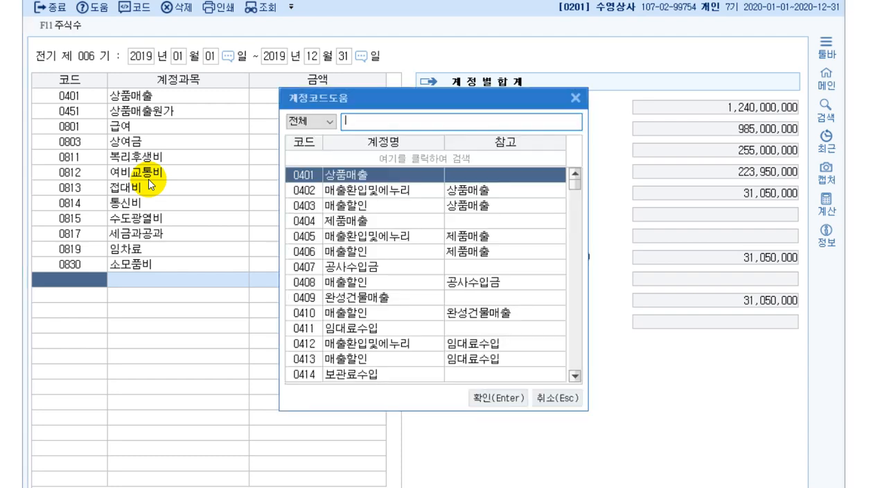
{"action": "type", "text": "이자수이"}
{"action": "key", "text": "Return"}
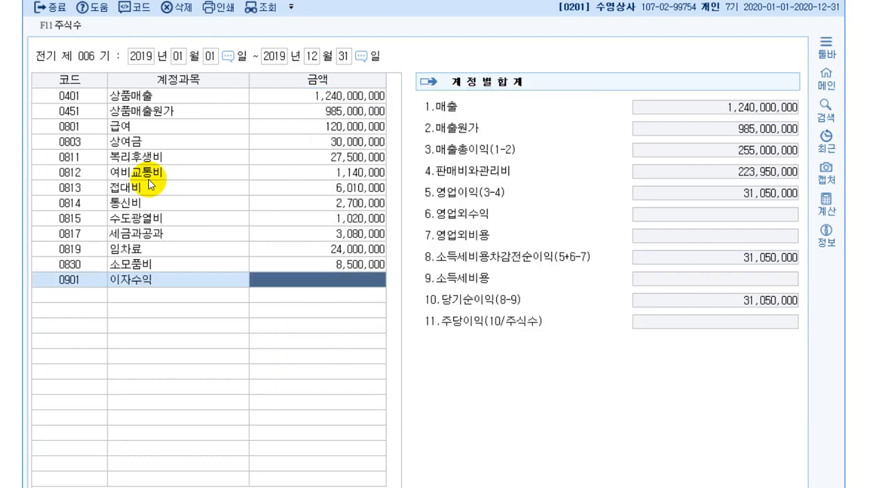
{"action": "type", "text": "2340"}
{"action": "key", "text": "plus"}
{"action": "key", "text": "Return"}
Look up 잡이익 (0930) in the account code help and enter it with an amount of 5,000,000
{"action": "key", "text": "F2"}
{"action": "type", "text": "잡이익"}
{"action": "key", "text": "Return"}
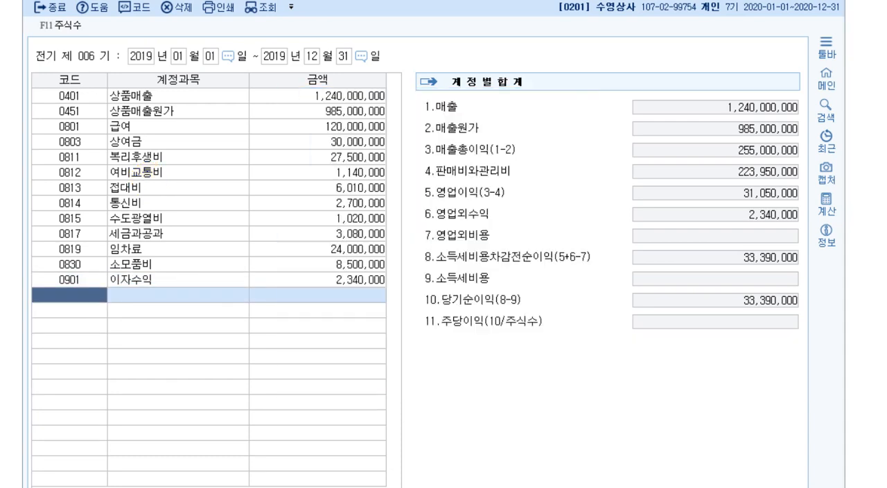
{"action": "type", "text": "5"}
{"action": "key", "text": "plus"}
{"action": "key", "text": "plus"}
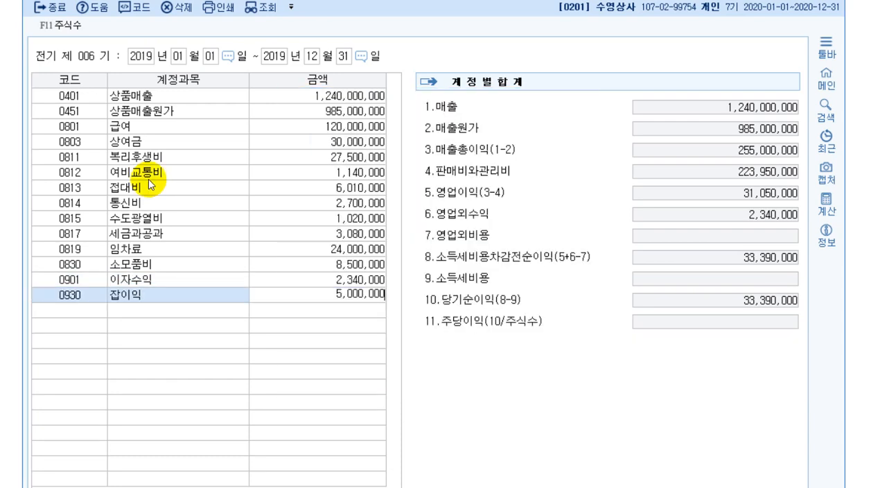
{"action": "key", "text": "Return"}
Look up 이자비용 (0951) in the account code help and enter it with an amount of 700,000
{"action": "key", "text": "F2"}
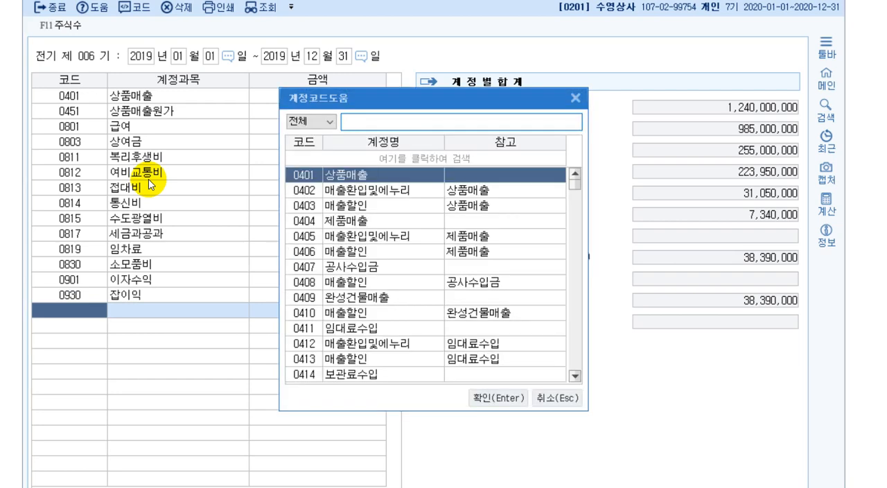
{"action": "type", "text": "이자비"}
{"action": "key", "text": "Return"}
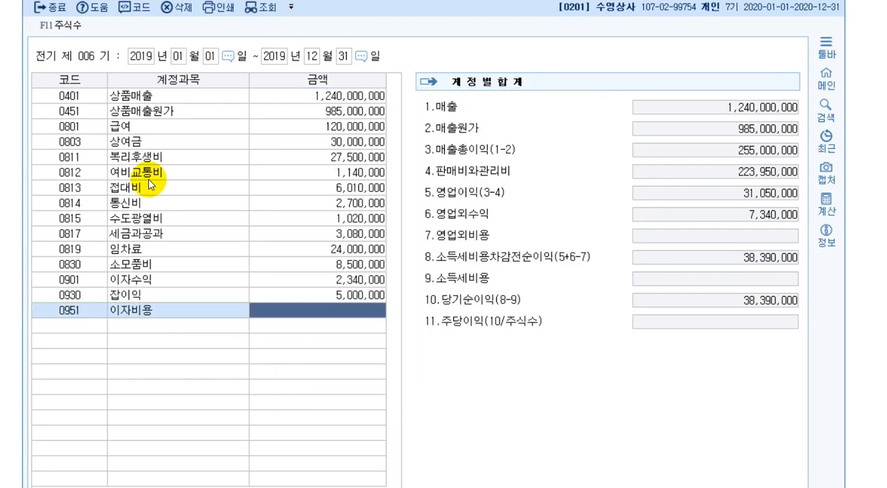
{"action": "type", "text": "700"}
{"action": "key", "text": "plus"}
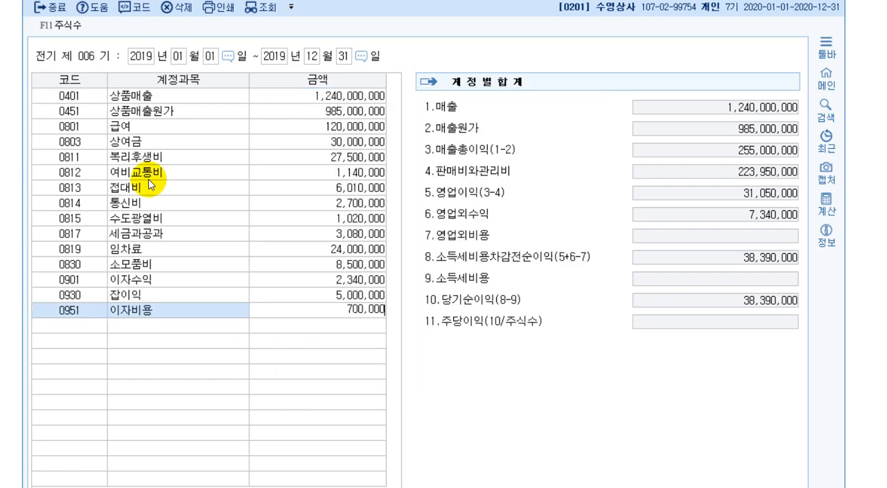
{"action": "key", "text": "Return"}
Look up 기부금 (0953) in the account code help and enter it with an amount of 1,200,000
{"action": "key", "text": "F2"}
{"action": "type", "text": "기부금"}
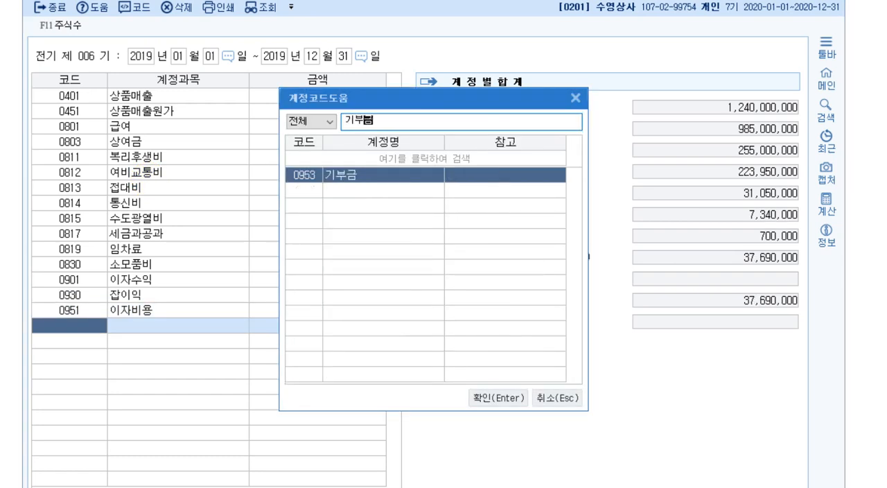
{"action": "key", "text": "Return"}
{"action": "type", "text": "1,200"}
{"action": "key", "text": "plus"}
{"action": "key", "text": "Return"}
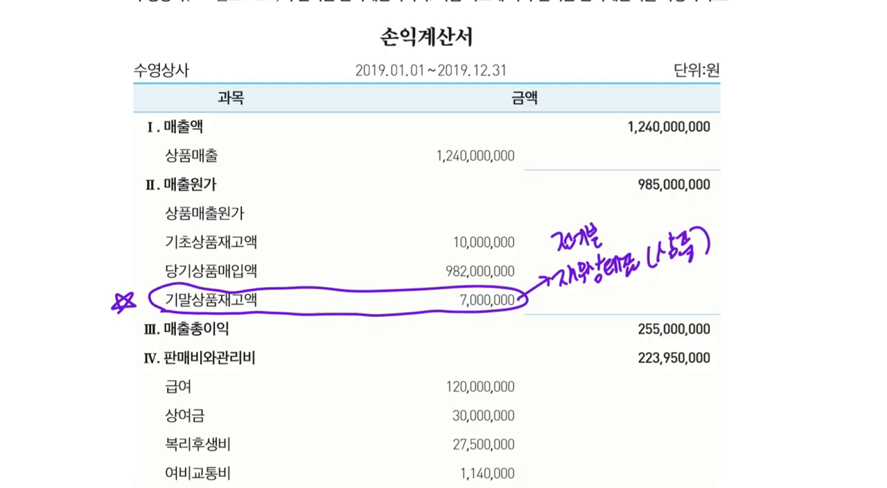
Compare the 당기순이익 in the textbook's income statement with the 당기순이익 total in the 전기분손익계산서
{"action": "scroll", "coordinate": [482, 158], "scroll_direction": "down", "scroll_amount": 10}
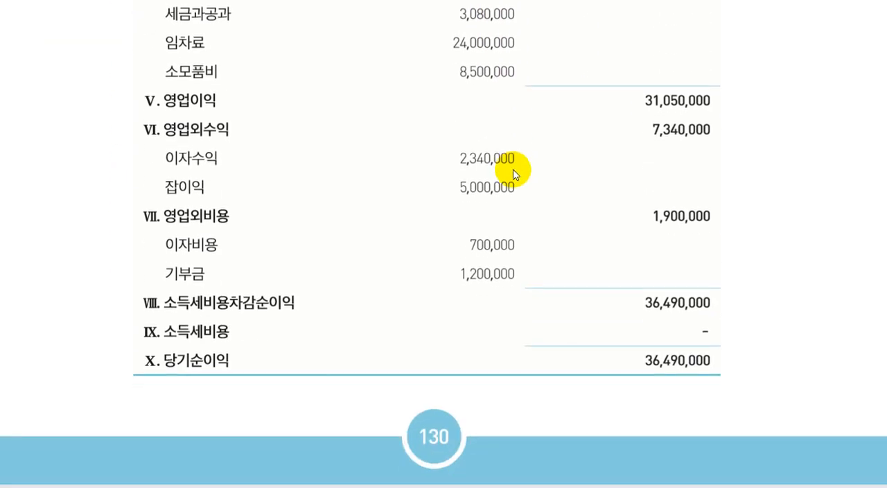
{"action": "scroll", "coordinate": [513, 169], "scroll_direction": "down", "scroll_amount": 1}
{"action": "mouse_move", "coordinate": [703, 387]}
{"action": "left_mouse_down"}
{"action": "mouse_move", "coordinate": [650, 333]}
{"action": "mouse_move", "coordinate": [716, 386]}
{"action": "left_mouse_up"}
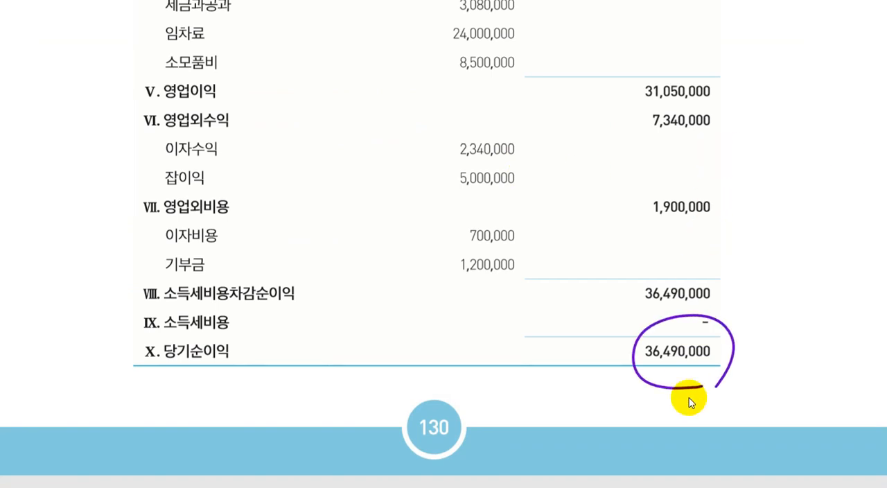
{"action": "key", "text": "alt+Tab"}
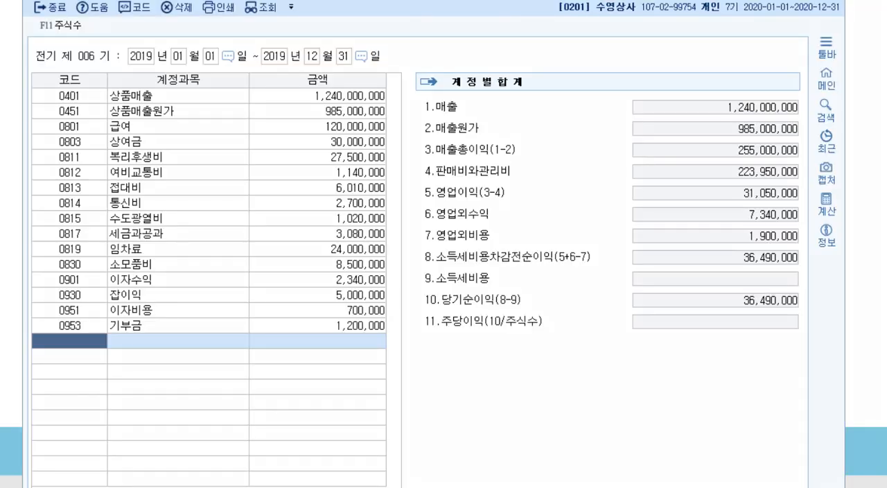
{"action": "left_click_drag", "start_coordinate": [420, 306], "coordinate": [807, 312]}
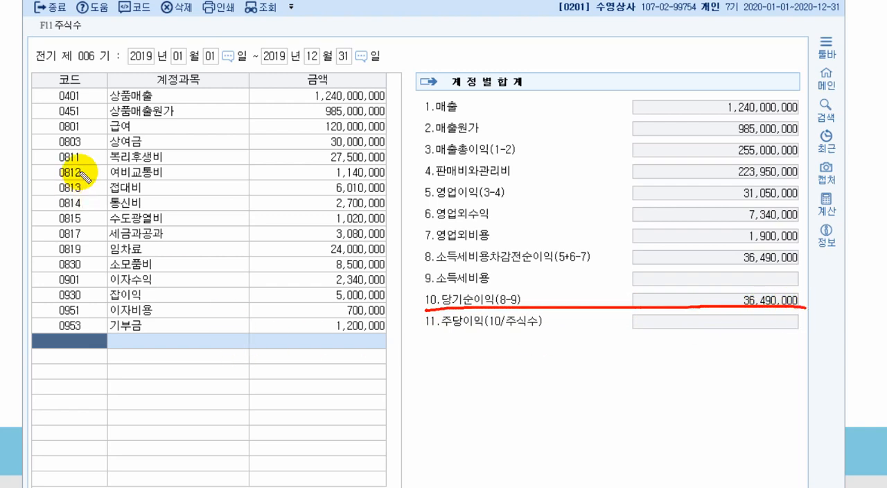
Mark and review the 0800-series and 0900-series account codes in the 전기분손익계산서 alongside its net income total
{"action": "mouse_move", "coordinate": [50, 120]}
{"action": "left_mouse_down"}
{"action": "mouse_move", "coordinate": [90, 154]}
{"action": "mouse_move", "coordinate": [88, 278]}
{"action": "mouse_move", "coordinate": [54, 275]}
{"action": "mouse_move", "coordinate": [49, 107]}
{"action": "left_mouse_up"}
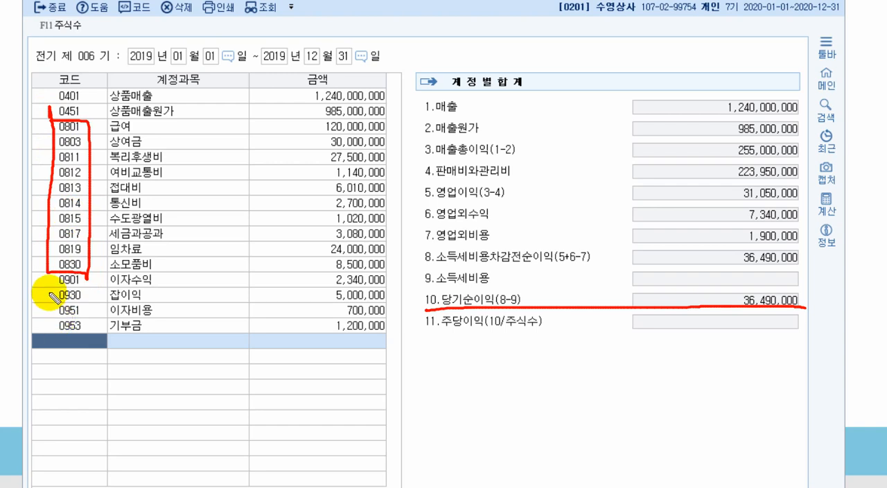
{"action": "mouse_move", "coordinate": [54, 276]}
{"action": "left_mouse_down"}
{"action": "mouse_move", "coordinate": [54, 325]}
{"action": "mouse_move", "coordinate": [71, 338]}
{"action": "mouse_move", "coordinate": [92, 312]}
{"action": "left_mouse_up"}
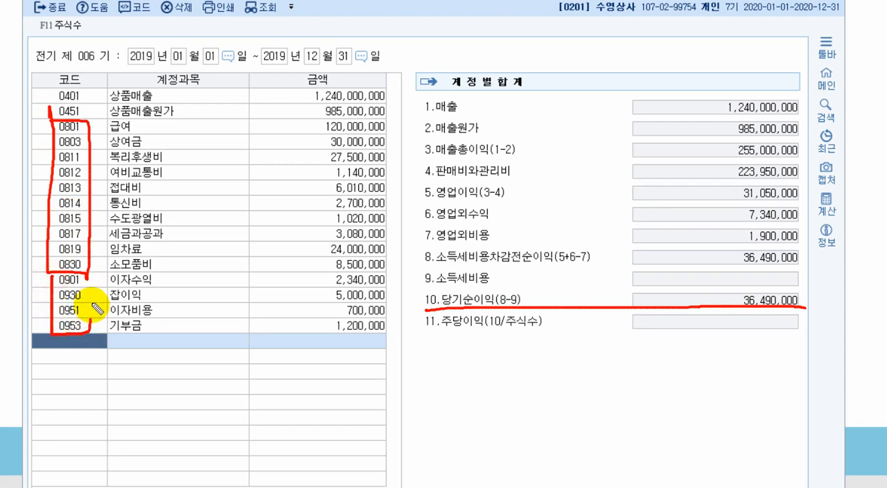
{"action": "left_click_drag", "start_coordinate": [44, 274], "coordinate": [87, 277]}
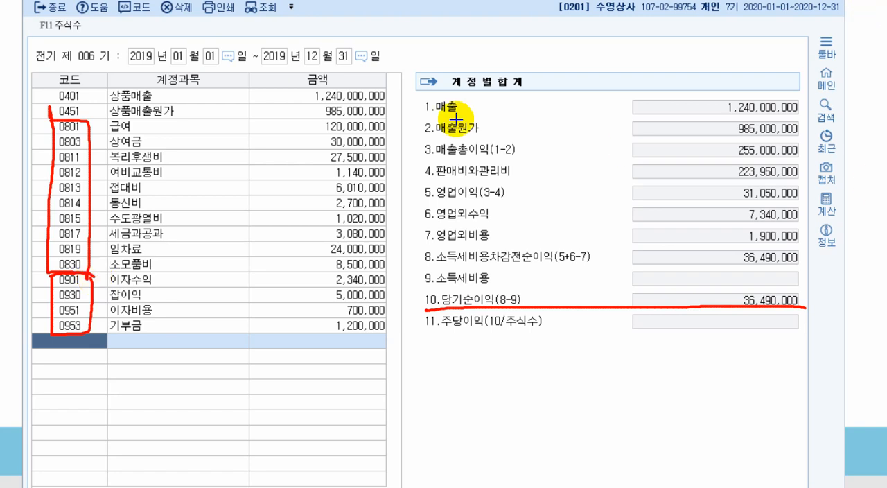
{"action": "left_click_drag", "start_coordinate": [40, 94], "coordinate": [115, 365]}
{"action": "left_click_drag", "start_coordinate": [411, 278], "coordinate": [847, 352]}
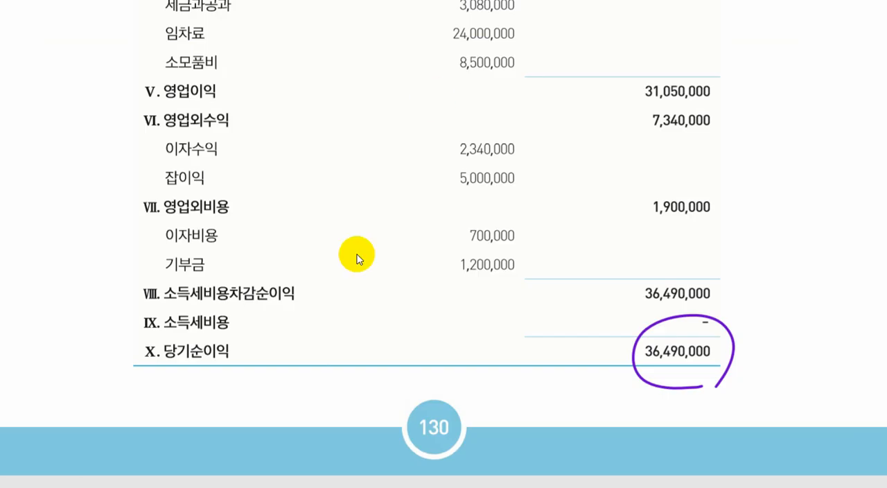
Go to section 3, 거래처별 초기이월, in the textbook and read its description
{"action": "scroll", "coordinate": [357, 254], "scroll_direction": "down", "scroll_amount": 8}
{"action": "scroll", "coordinate": [413, 258], "scroll_direction": "down", "scroll_amount": 15}
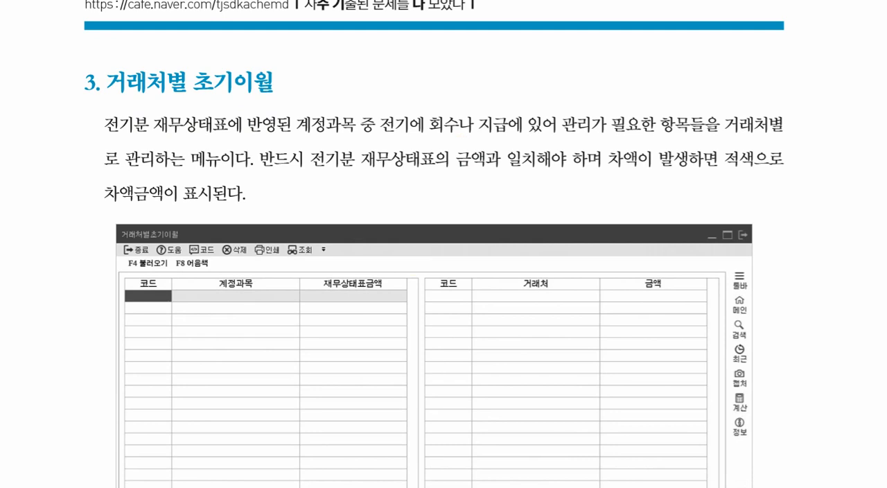
{"action": "scroll", "coordinate": [434, 244], "scroll_direction": "up", "scroll_amount": 1}
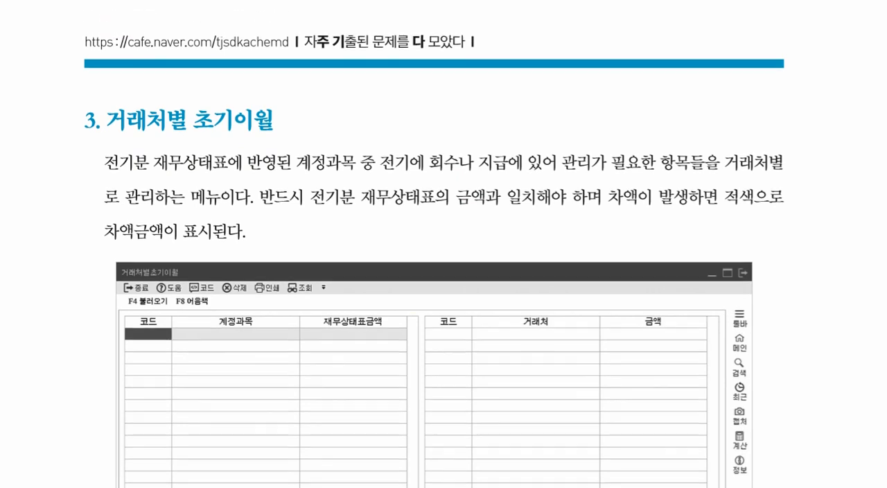